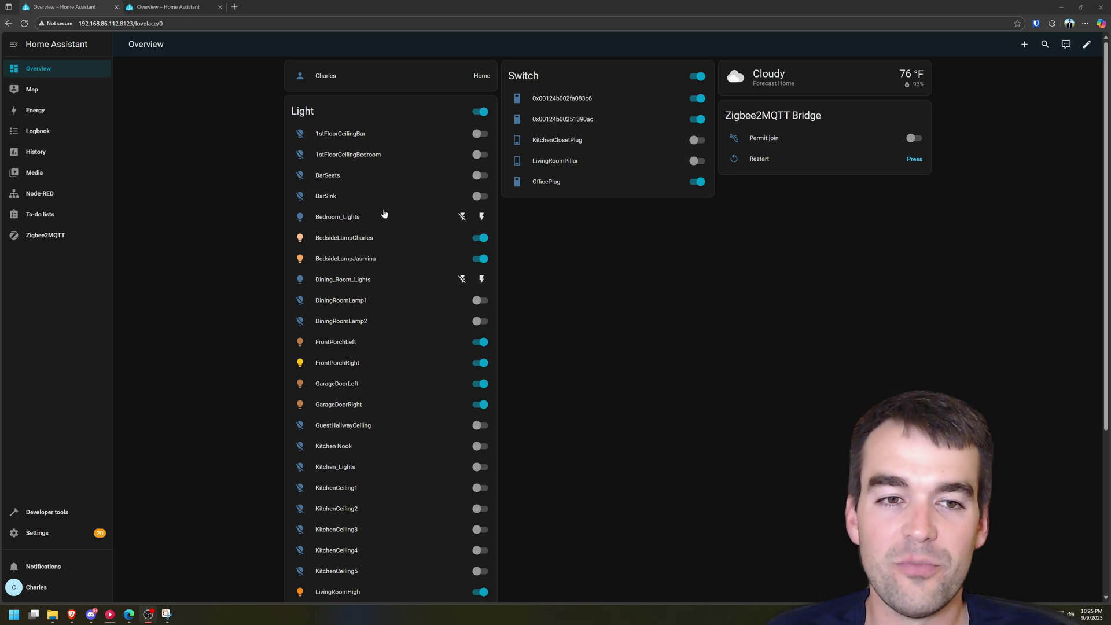
Step: Open the Home Assistant add-on store from Settings > Add-ons
{"action": "scroll", "coordinate": [315, 253], "scroll_direction": "down", "scroll_amount": 1}
{"action": "scroll", "coordinate": [314, 252], "scroll_direction": "down", "scroll_amount": 2}
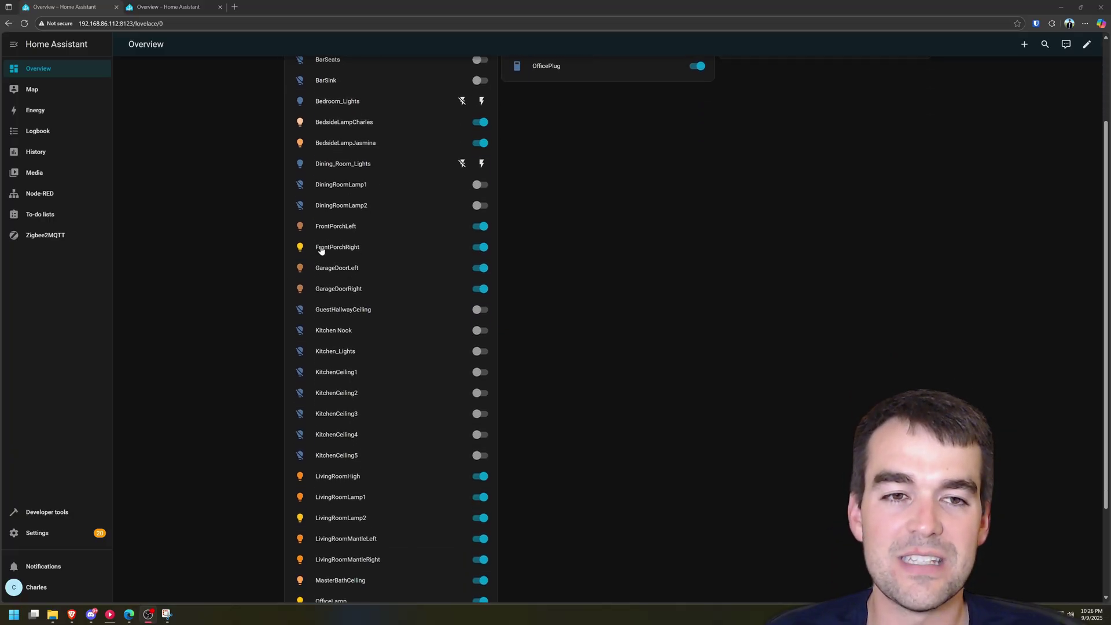
{"action": "scroll", "coordinate": [340, 290], "scroll_direction": "down", "scroll_amount": 2}
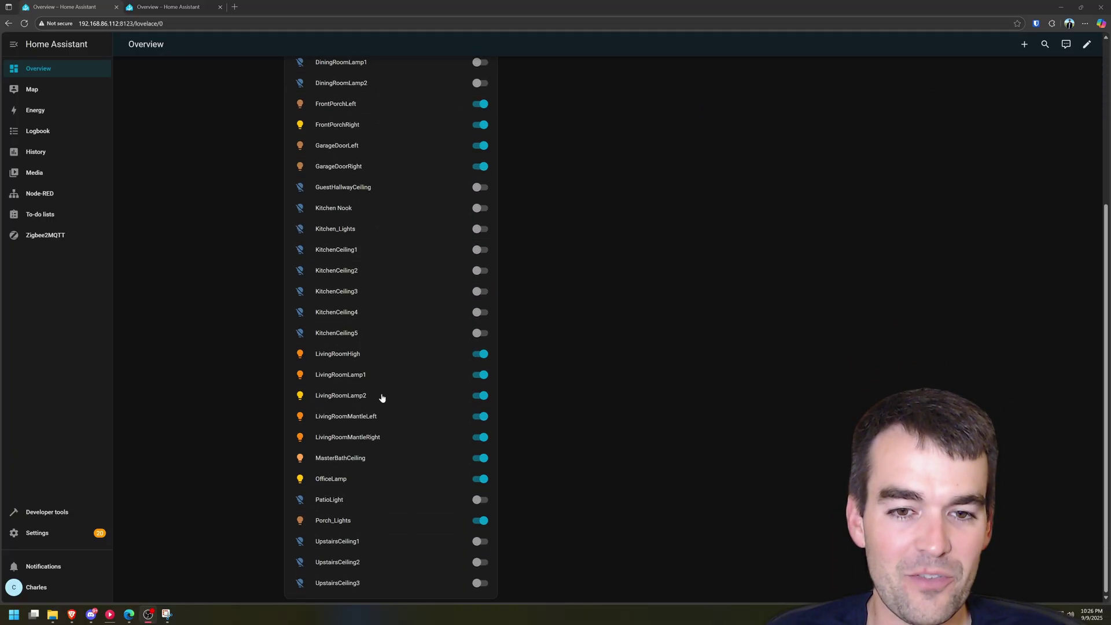
{"action": "scroll", "coordinate": [364, 394], "scroll_direction": "up", "scroll_amount": 4}
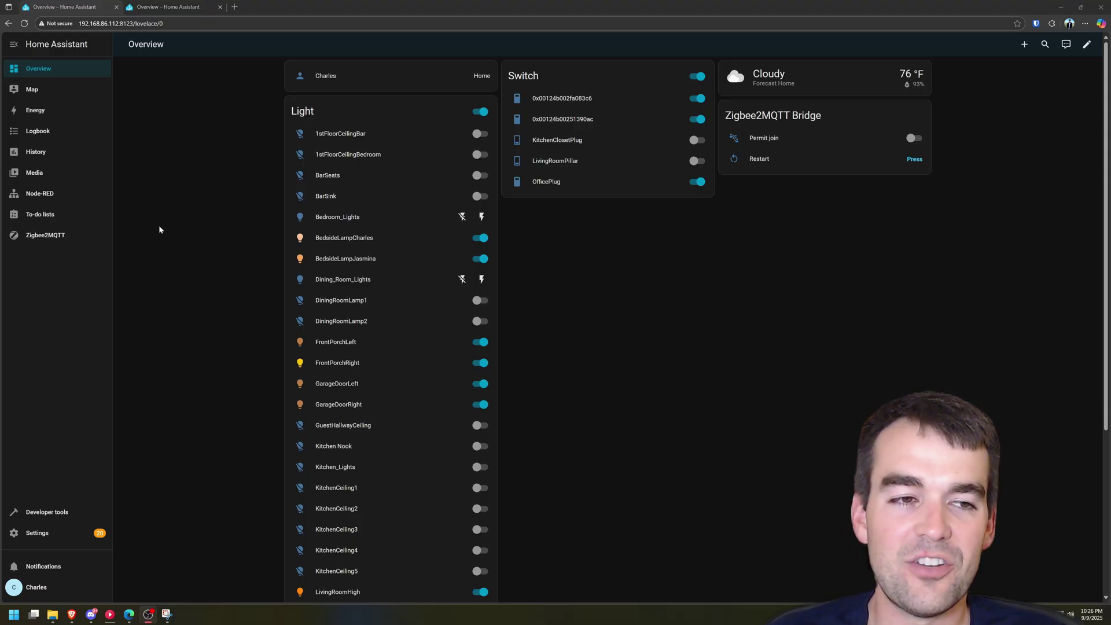
{"action": "left_click", "coordinate": [54, 534]}
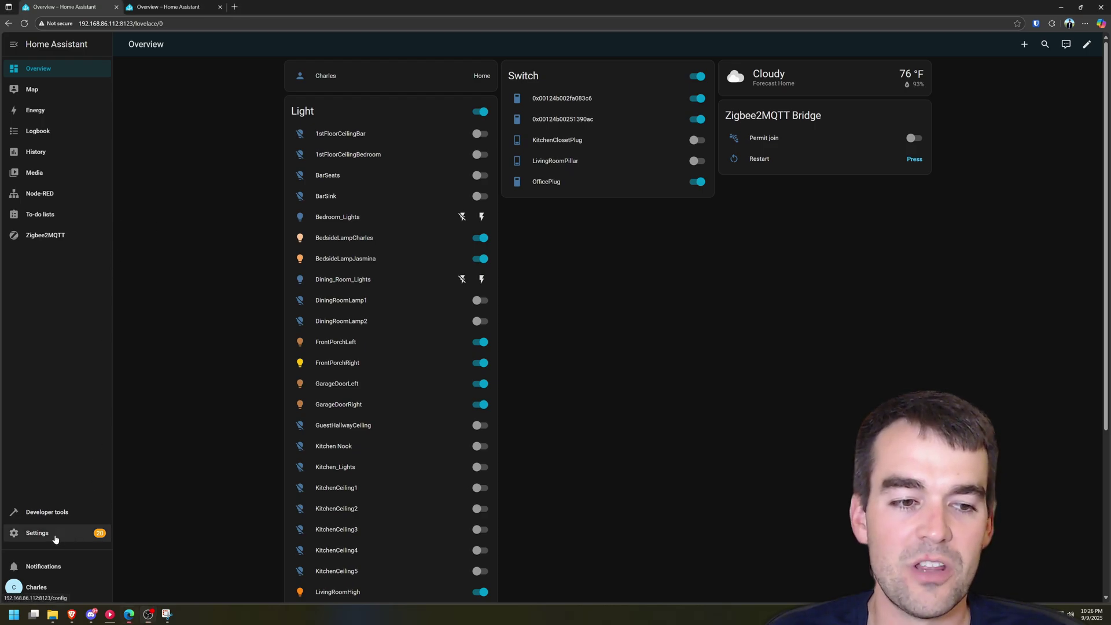
{"action": "left_click", "coordinate": [529, 332]}
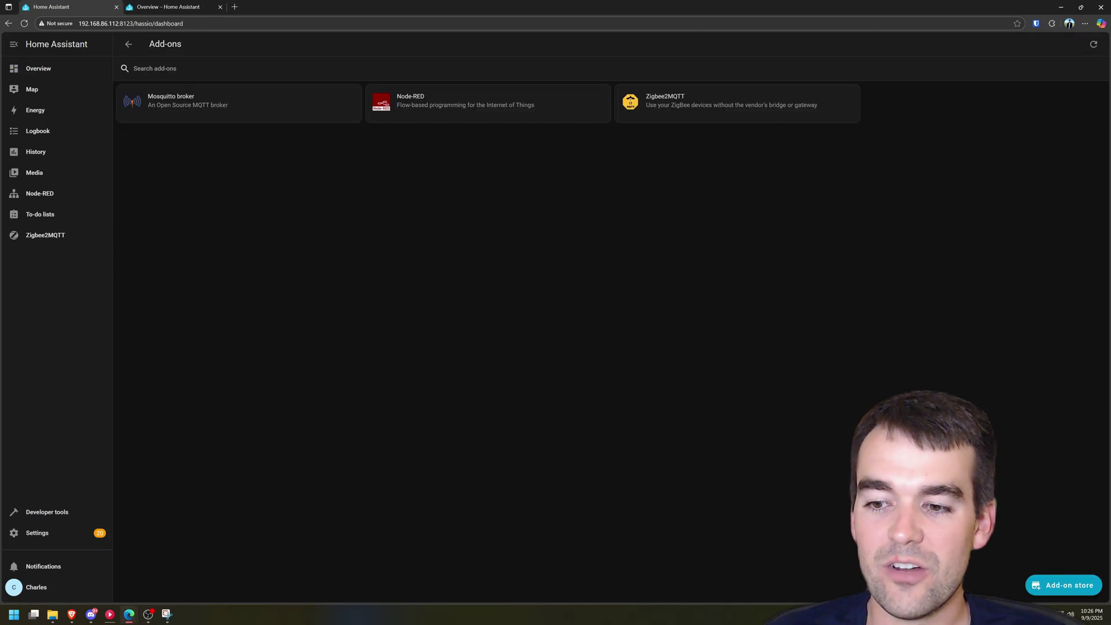
{"action": "left_click", "coordinate": [1064, 585]}
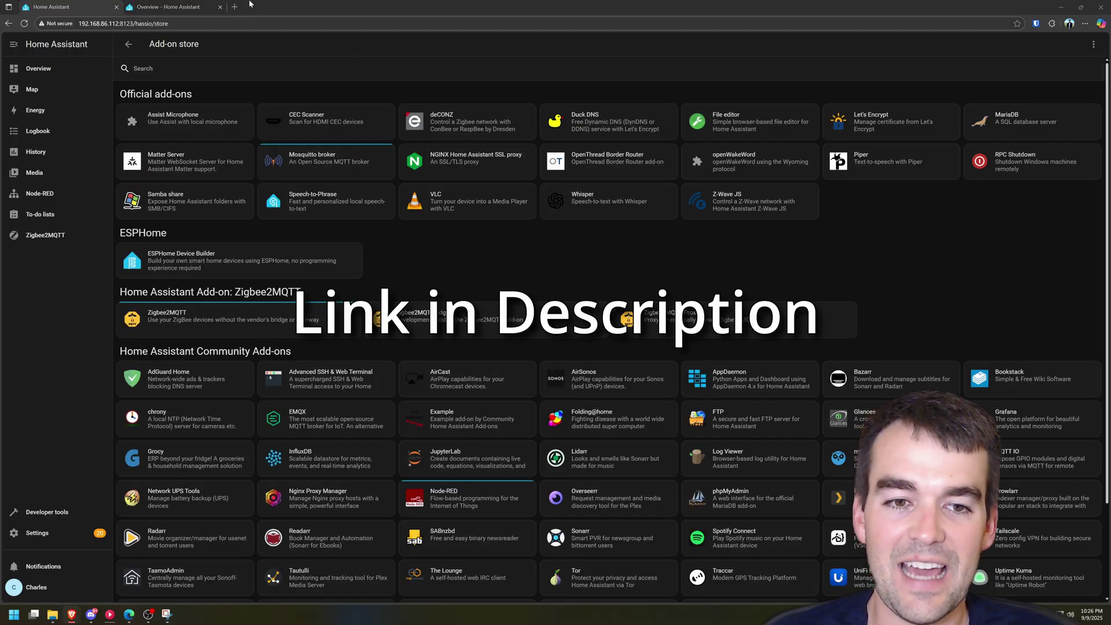
Step: Load the HACS download guide in a new tab and follow its 'my link' into Home Assistant
{"action": "key", "text": "ctrl+t"}
{"action": "type", "text": "https://hacs.xyz/docs/use/download/download/"}
{"action": "key", "text": "Return"}
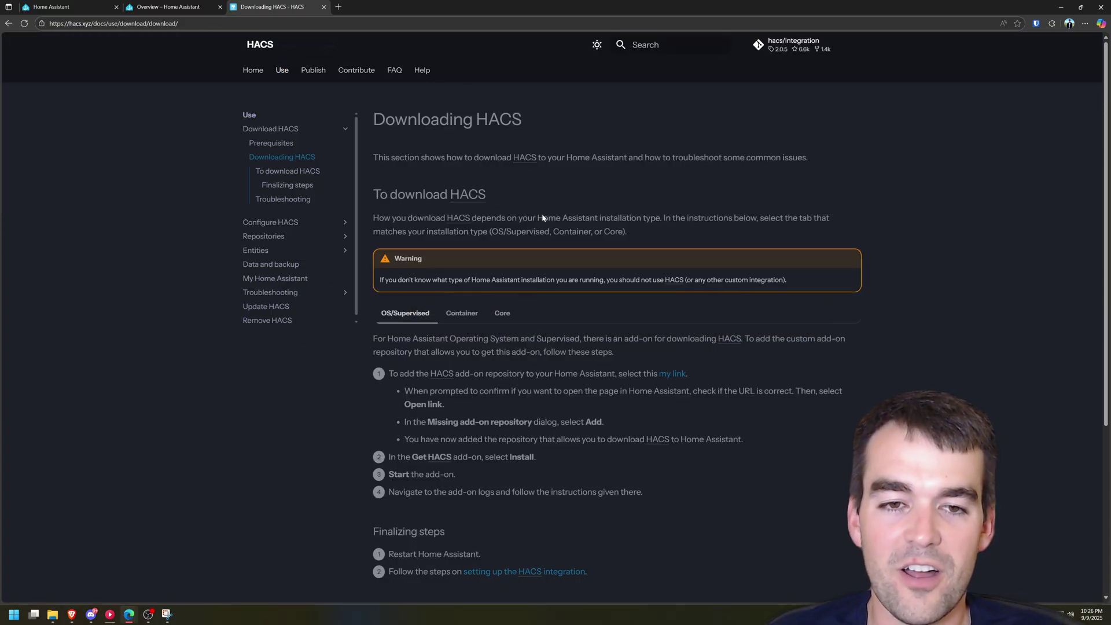
{"action": "left_click", "coordinate": [671, 374]}
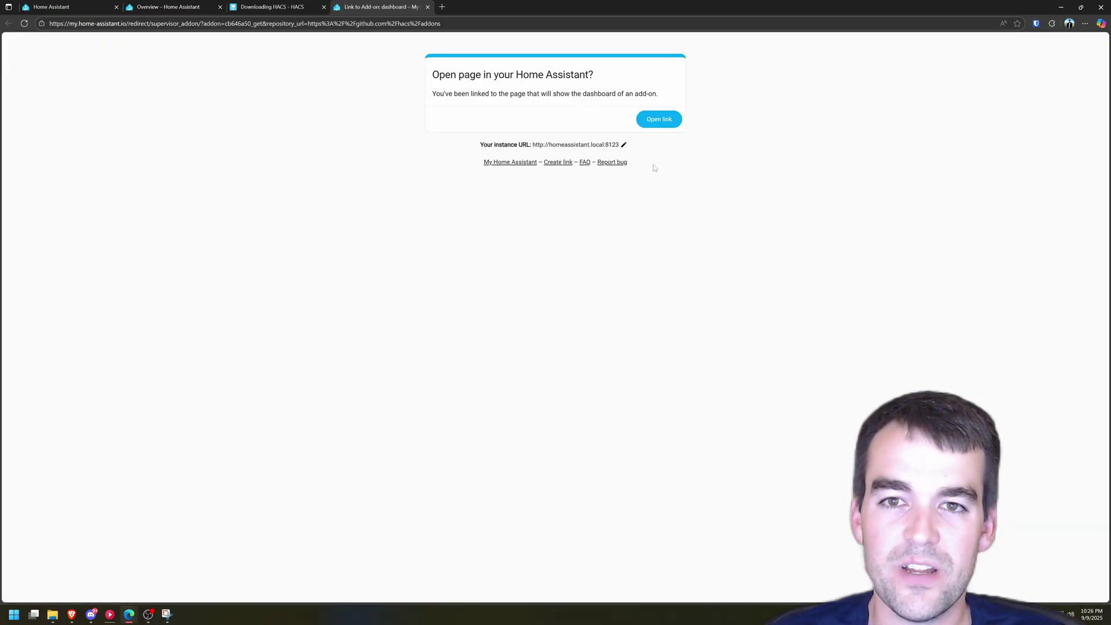
{"action": "left_click", "coordinate": [657, 119]}
Step: Add the hacs/addons repository, then install and start the Get HACS add-on
{"action": "left_click", "coordinate": [712, 349]}
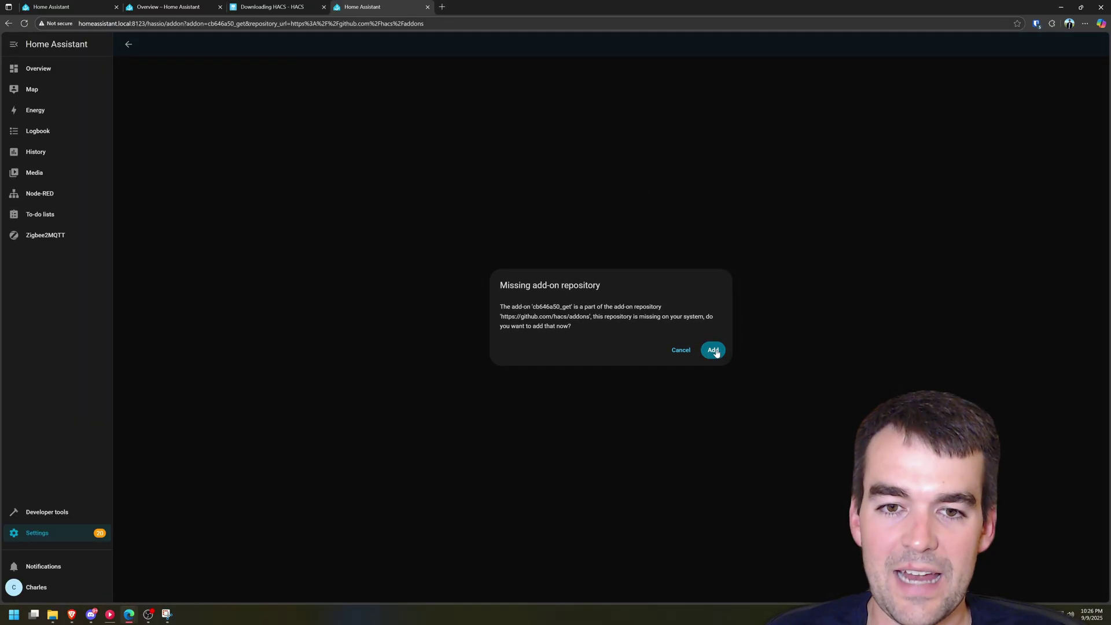
{"action": "left_click", "coordinate": [818, 171]}
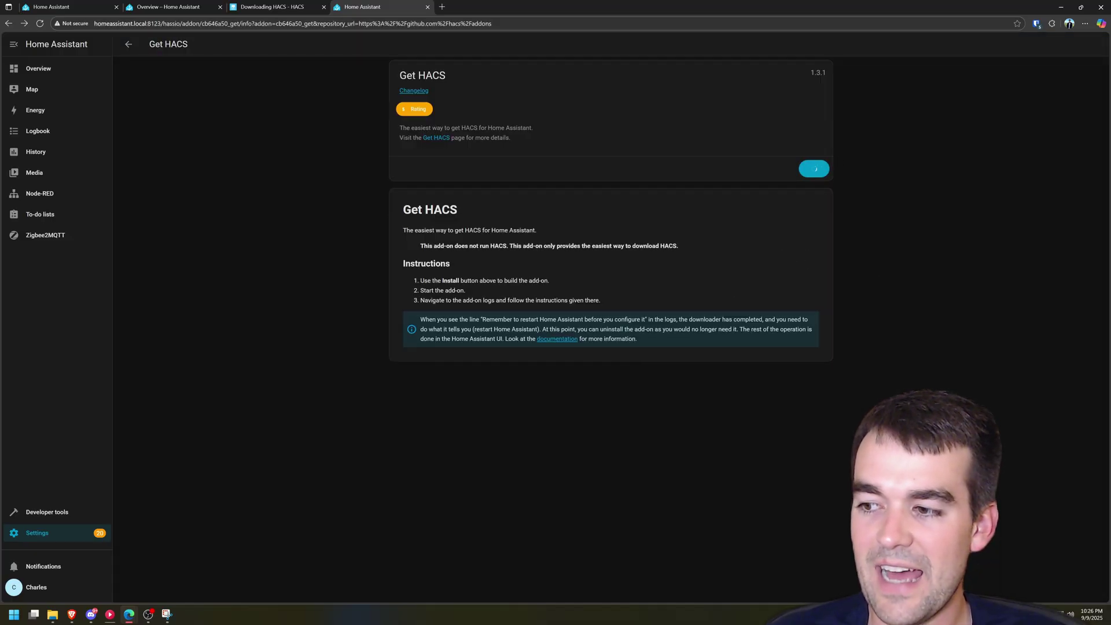
{"action": "left_click", "coordinate": [406, 193]}
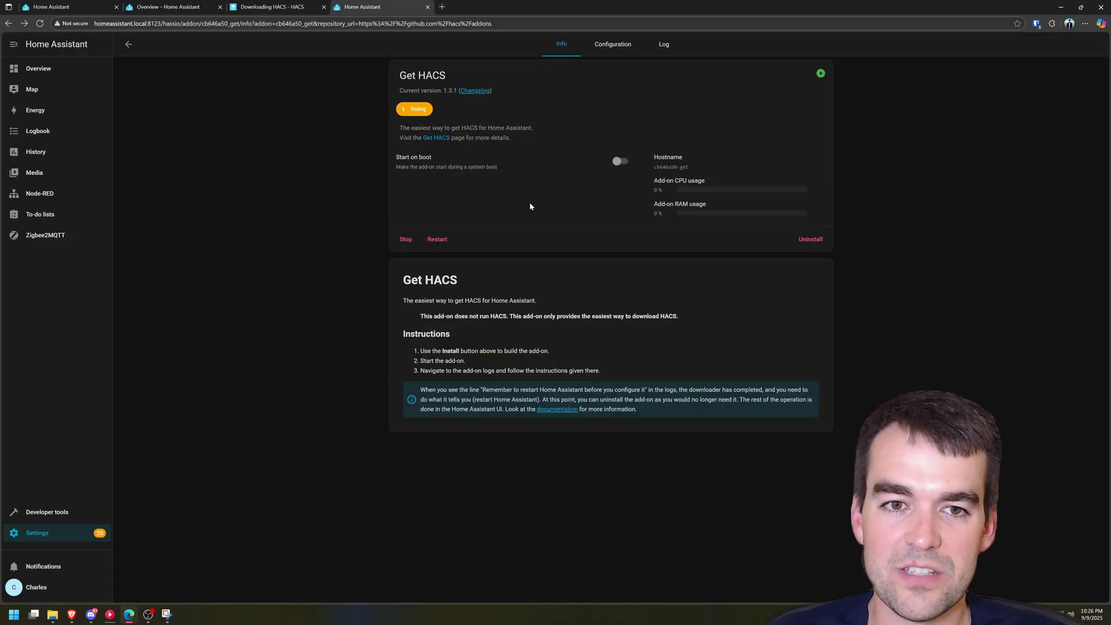
{"action": "left_click", "coordinate": [664, 44]}
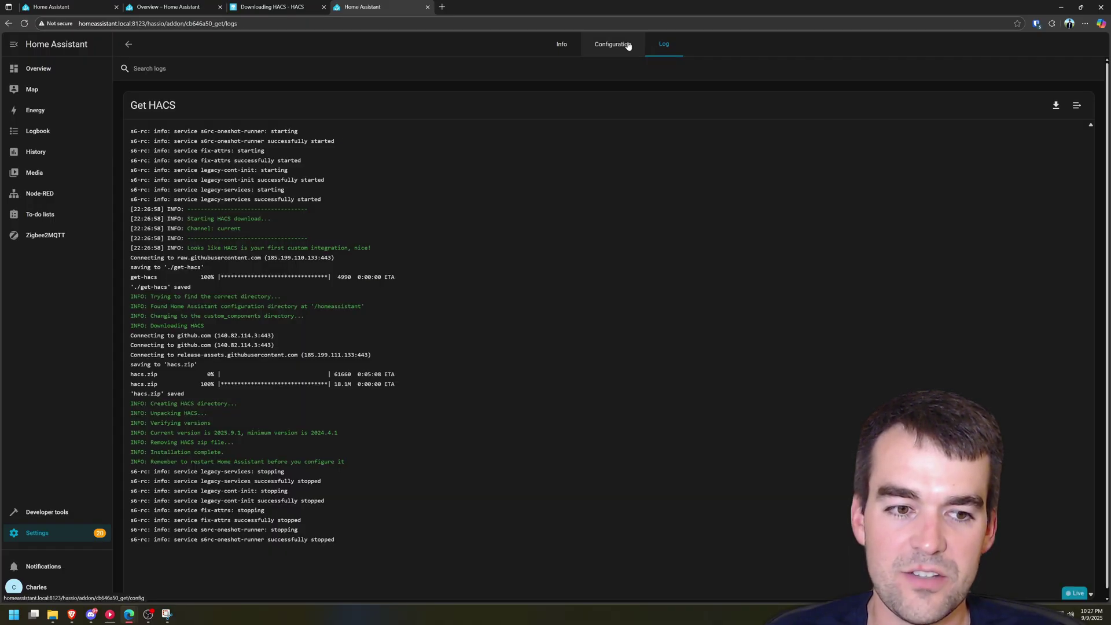
{"action": "left_click", "coordinate": [627, 45]}
{"action": "left_click", "coordinate": [562, 44]}
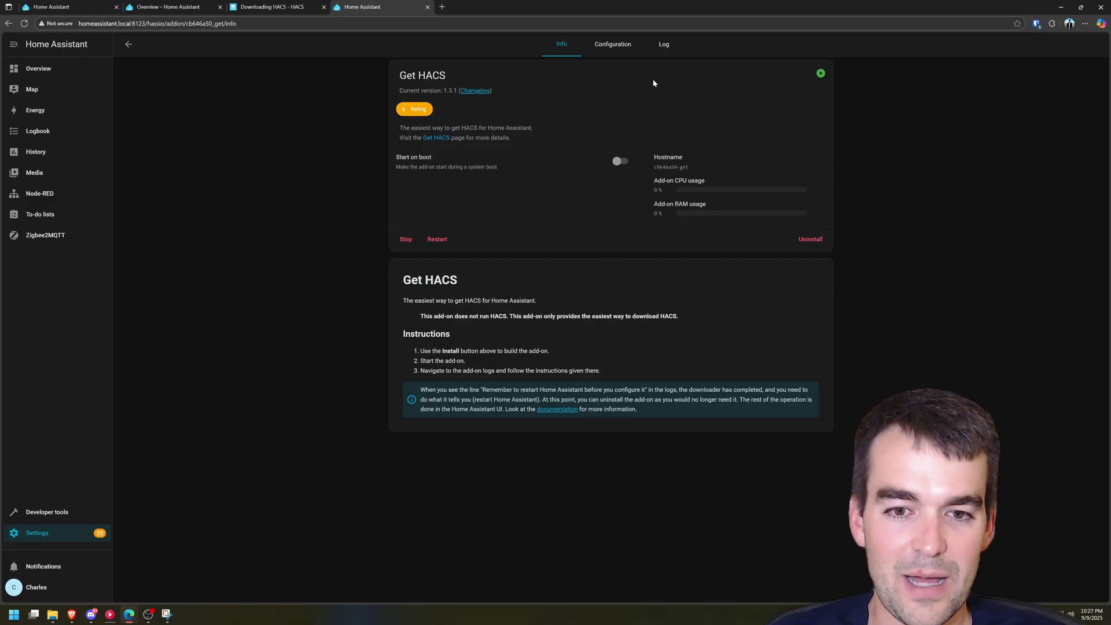
Step: Read the Get HACS log down to 'Installation complete' and the restart reminder
{"action": "left_click", "coordinate": [663, 44]}
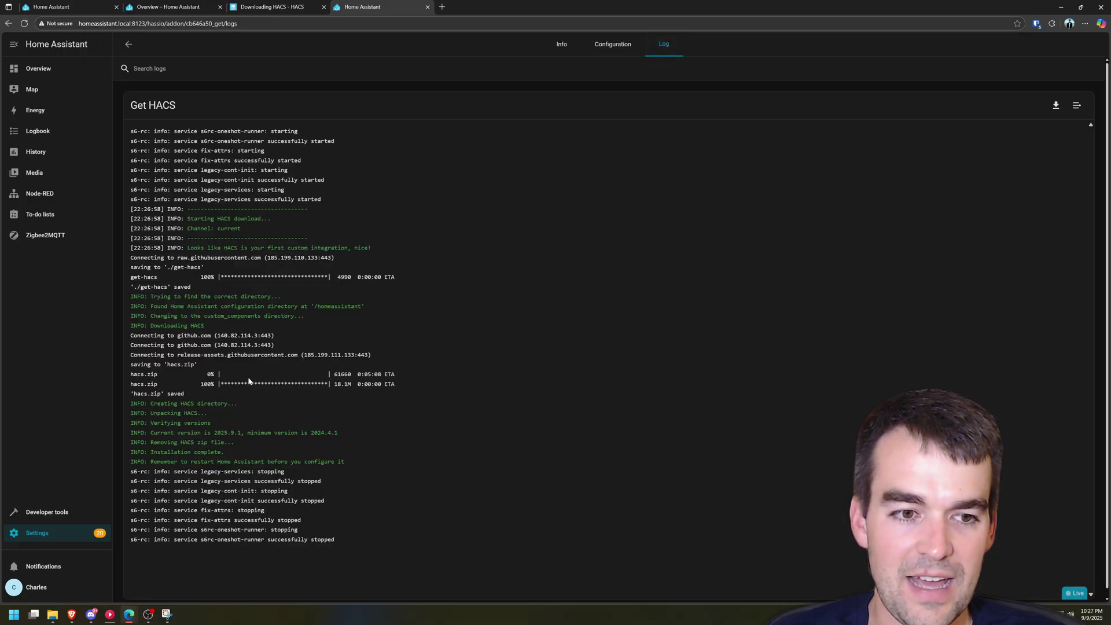
{"action": "scroll", "coordinate": [324, 481], "scroll_direction": "down", "scroll_amount": 1}
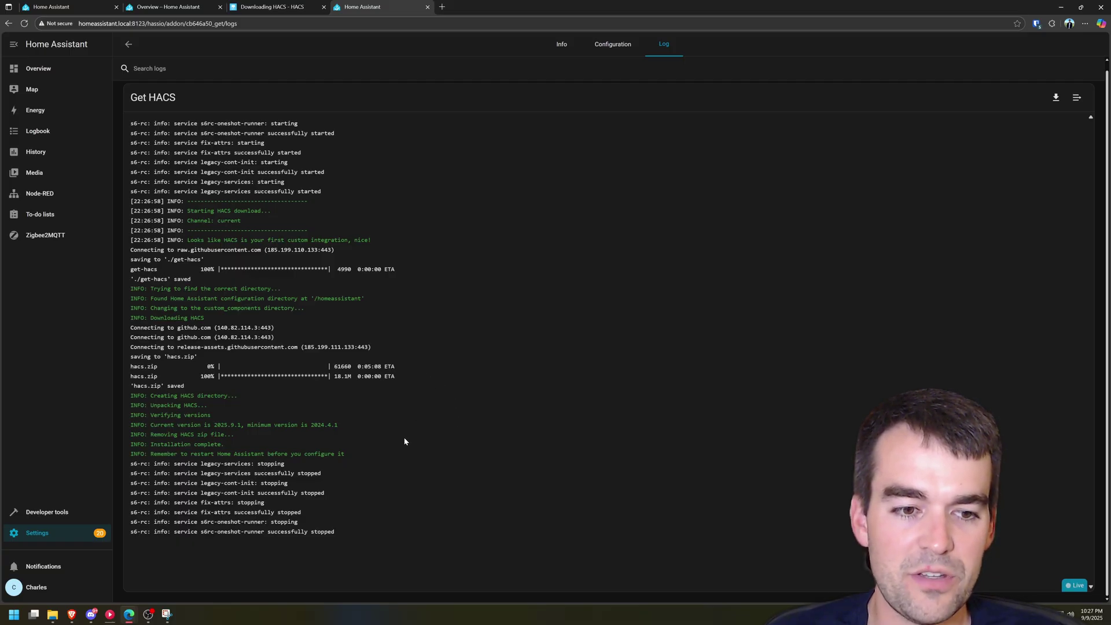
{"action": "left_click_drag", "start_coordinate": [132, 395], "coordinate": [215, 406]}
{"action": "left_click", "coordinate": [216, 405]}
{"action": "double_click", "coordinate": [188, 396]}
{"action": "left_click", "coordinate": [228, 409]}
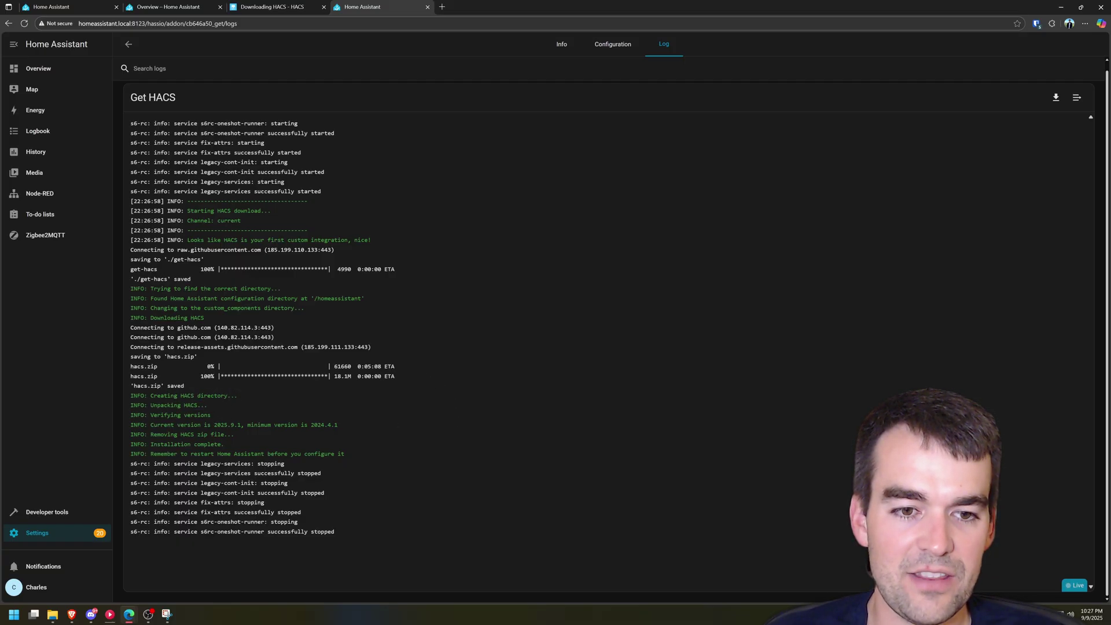
{"action": "left_click_drag", "start_coordinate": [160, 444], "coordinate": [354, 455]}
{"action": "left_click", "coordinate": [174, 453]}
{"action": "left_click", "coordinate": [355, 455]}
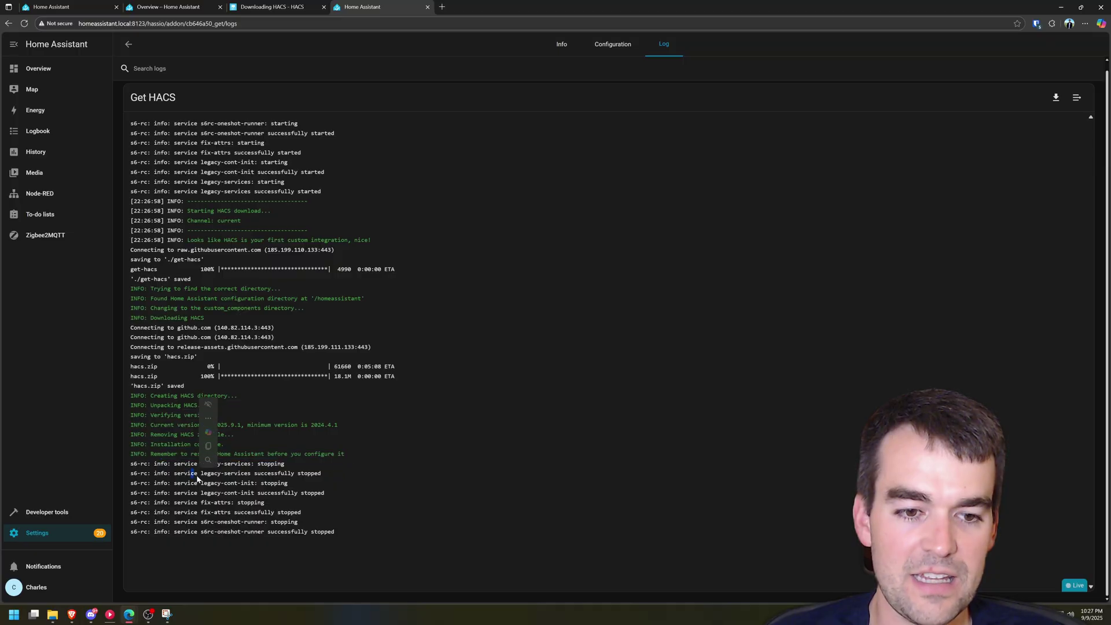
Step: Restart Home Assistant from Settings, then open the Devices & services integrations list
{"action": "left_click", "coordinate": [53, 532]}
{"action": "left_click", "coordinate": [1093, 44]}
{"action": "left_click", "coordinate": [1030, 96]}
{"action": "left_click", "coordinate": [540, 330]}
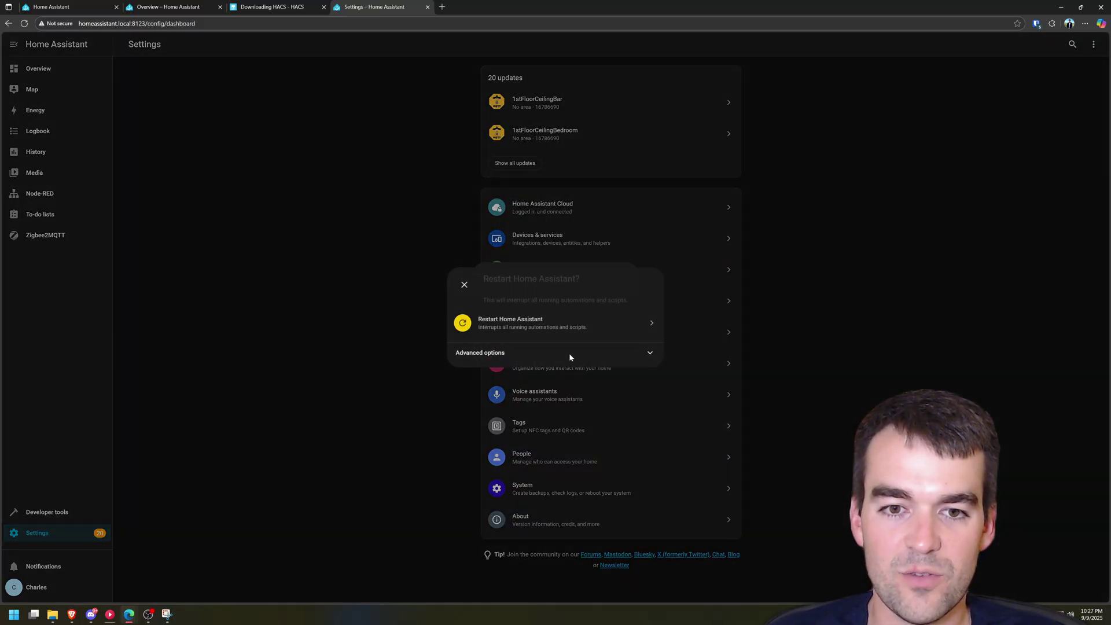
{"action": "left_click", "coordinate": [613, 340]}
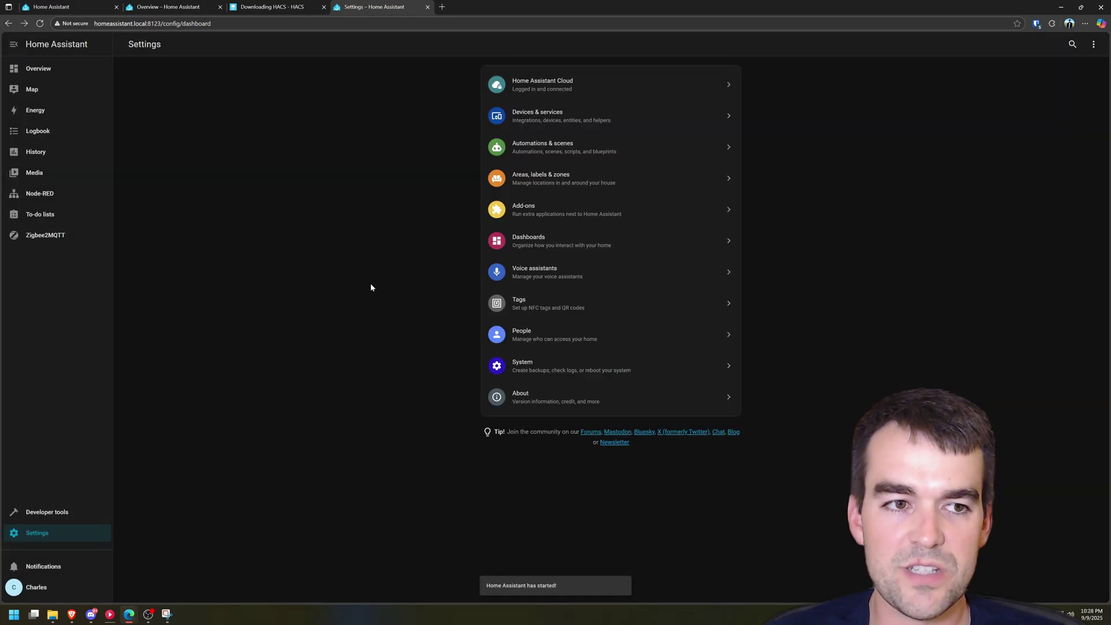
{"action": "left_click", "coordinate": [543, 117]}
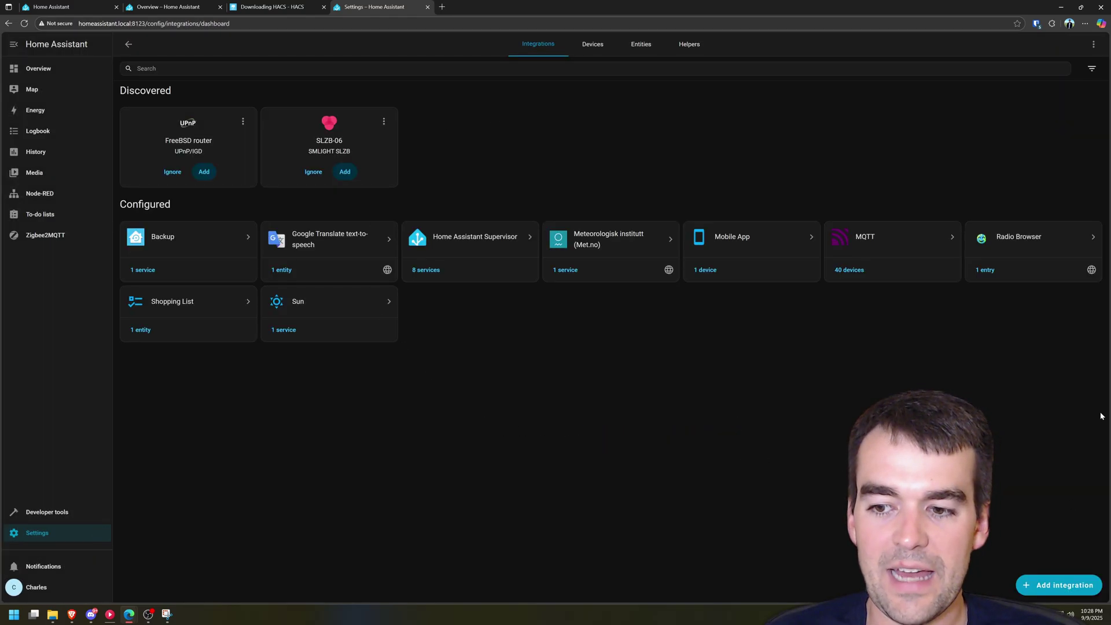
Step: Add a new integration by searching 'hacs' and selecting HACS
{"action": "left_click", "coordinate": [1036, 583]}
{"action": "type", "text": "hacs"}
{"action": "left_click", "coordinate": [495, 260]}
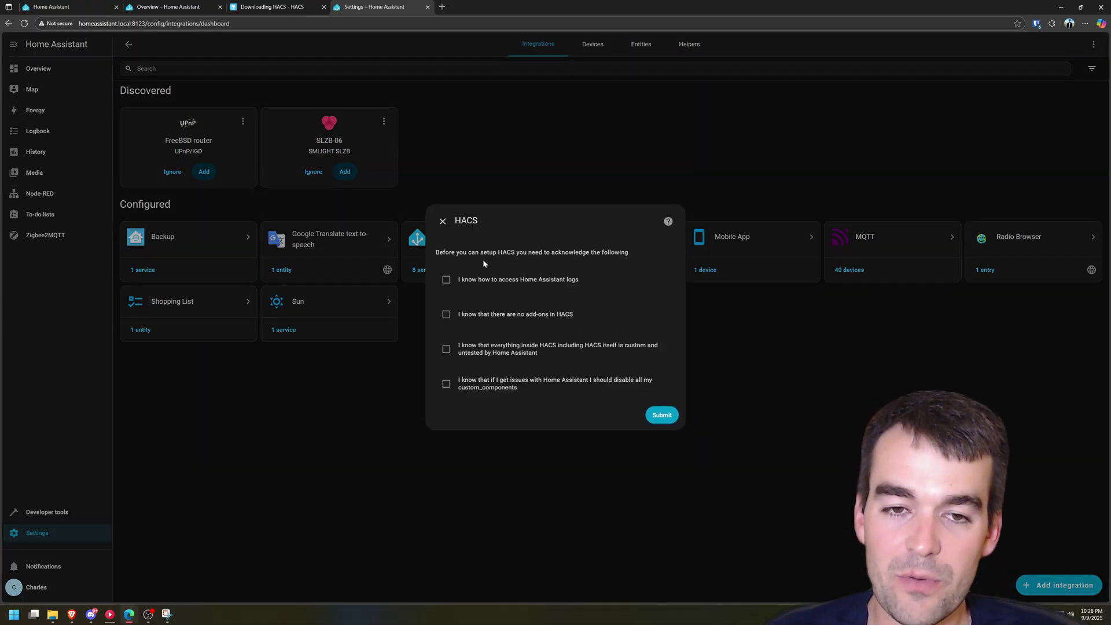
Step: Tick the HACS acknowledgement checkboxes about logs, add-ons and untested custom content, then submit
{"action": "left_click", "coordinate": [447, 280]}
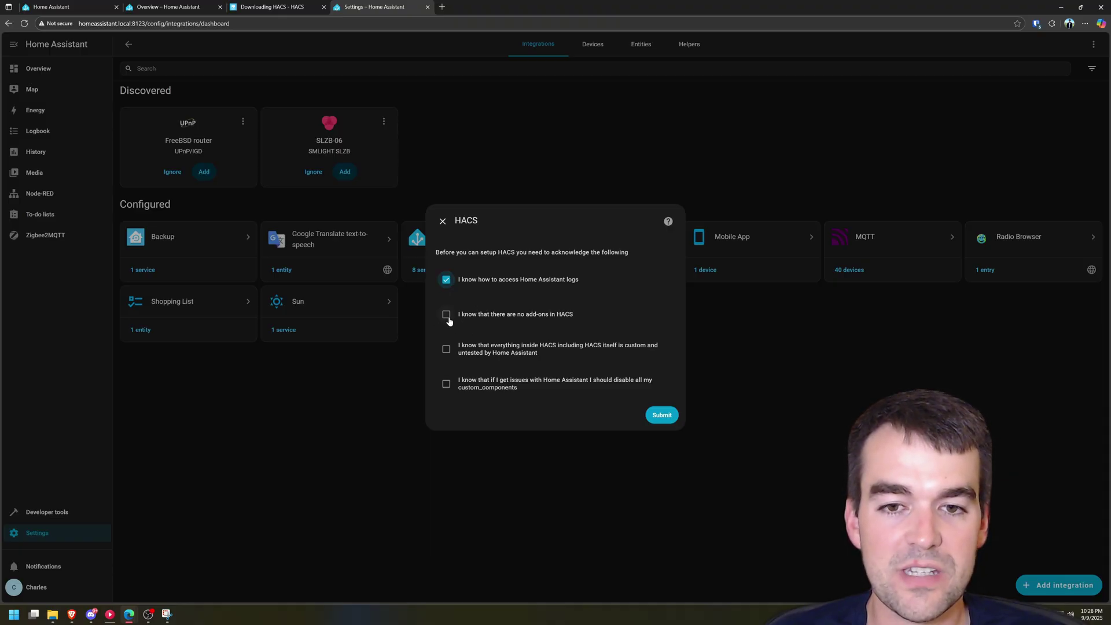
{"action": "left_click", "coordinate": [447, 315]}
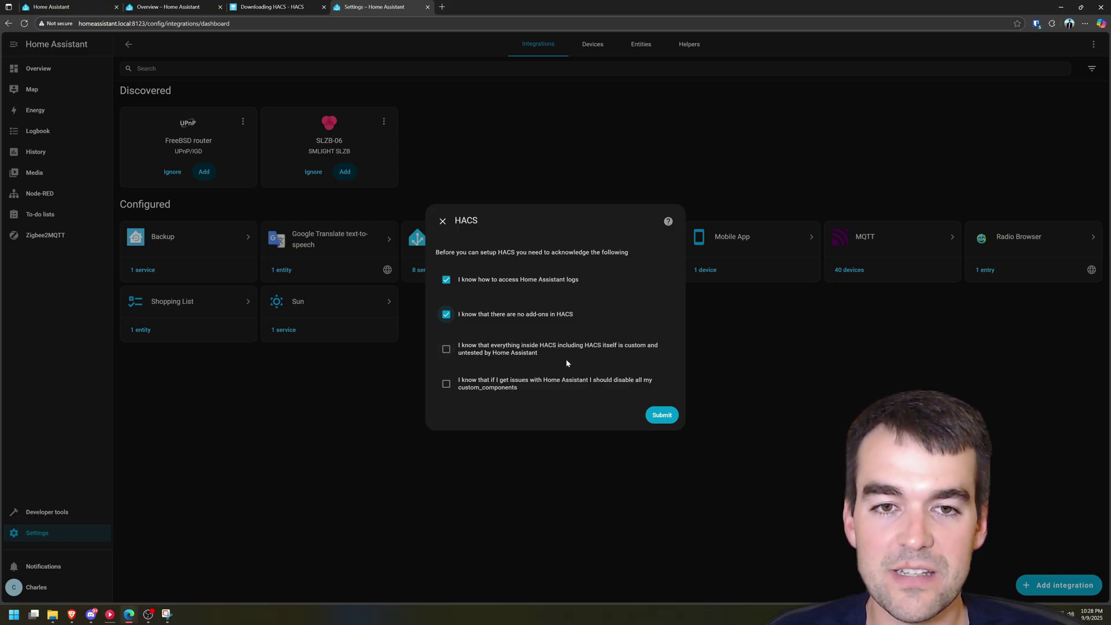
{"action": "double_click", "coordinate": [488, 220]}
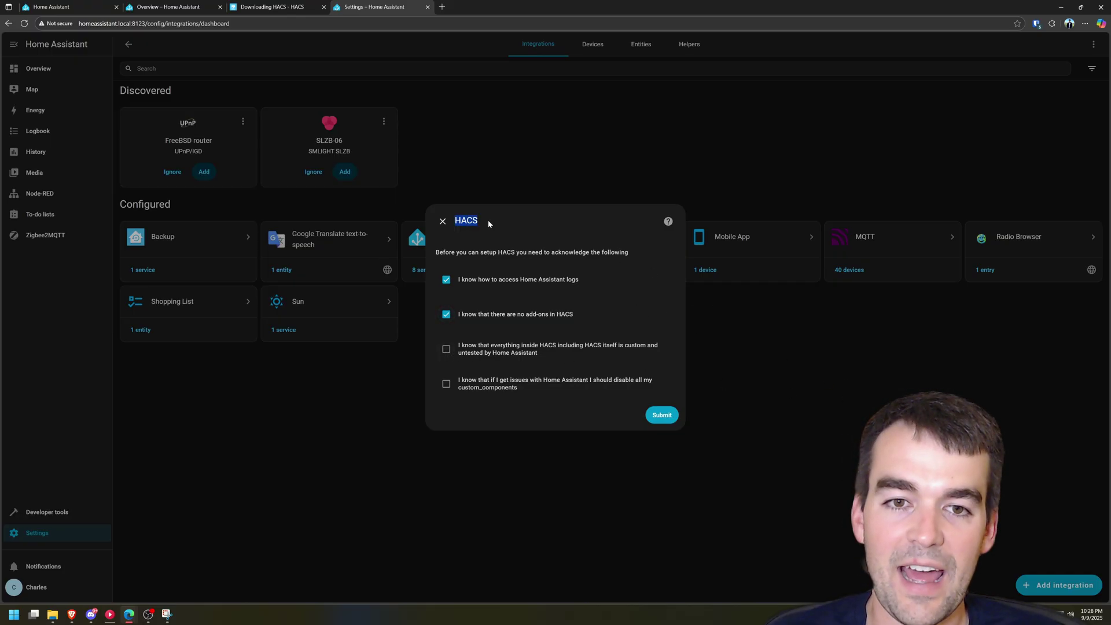
{"action": "left_click", "coordinate": [507, 289]}
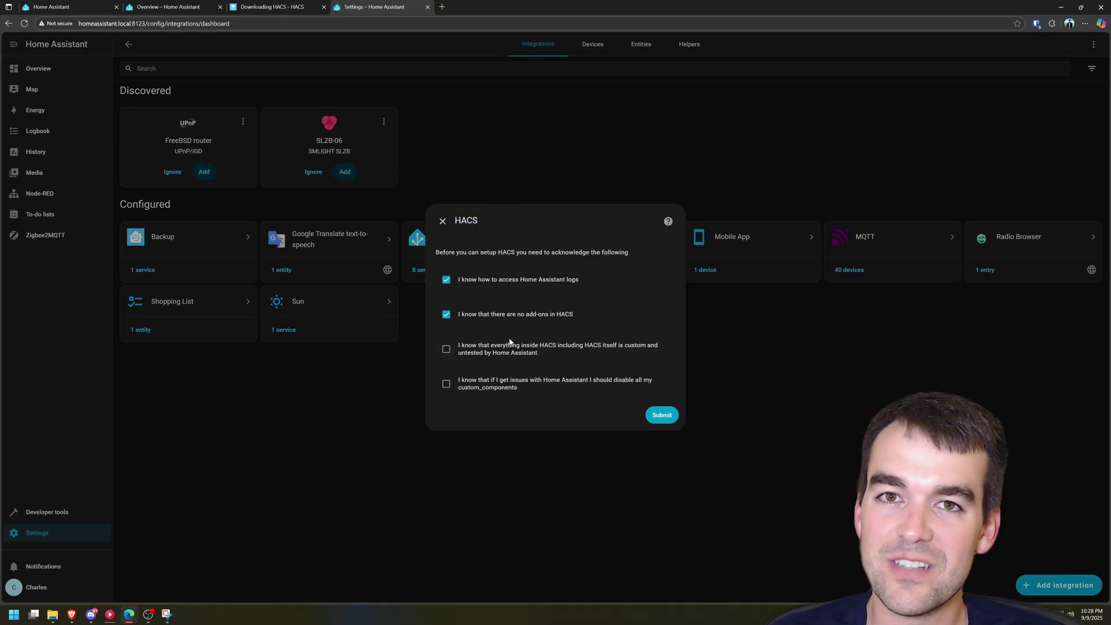
{"action": "left_click", "coordinate": [446, 349]}
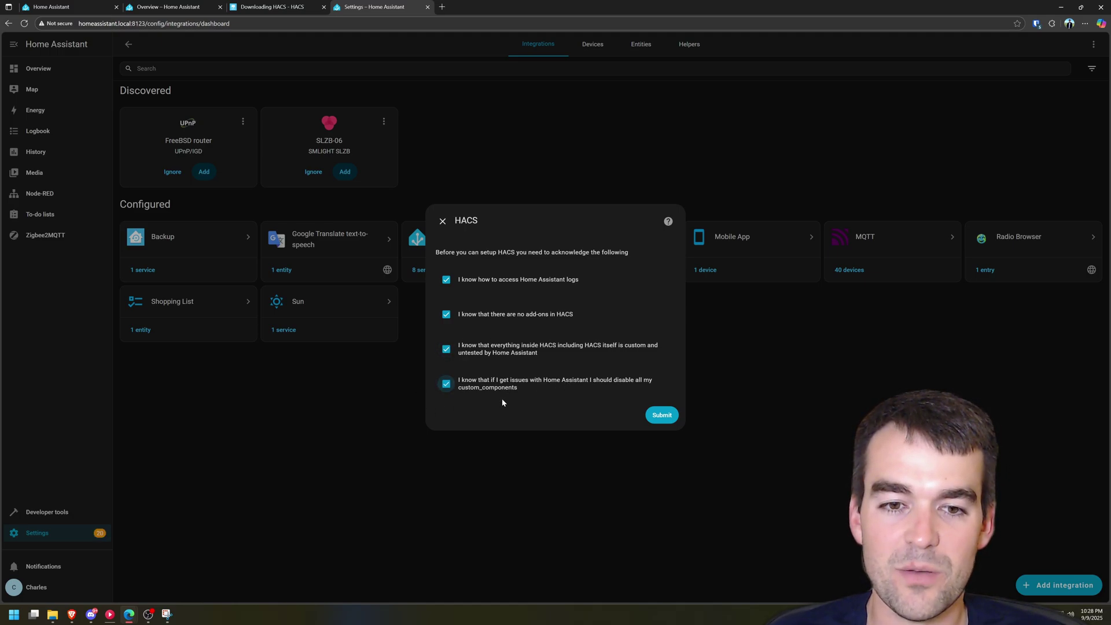
{"action": "left_click", "coordinate": [655, 416]}
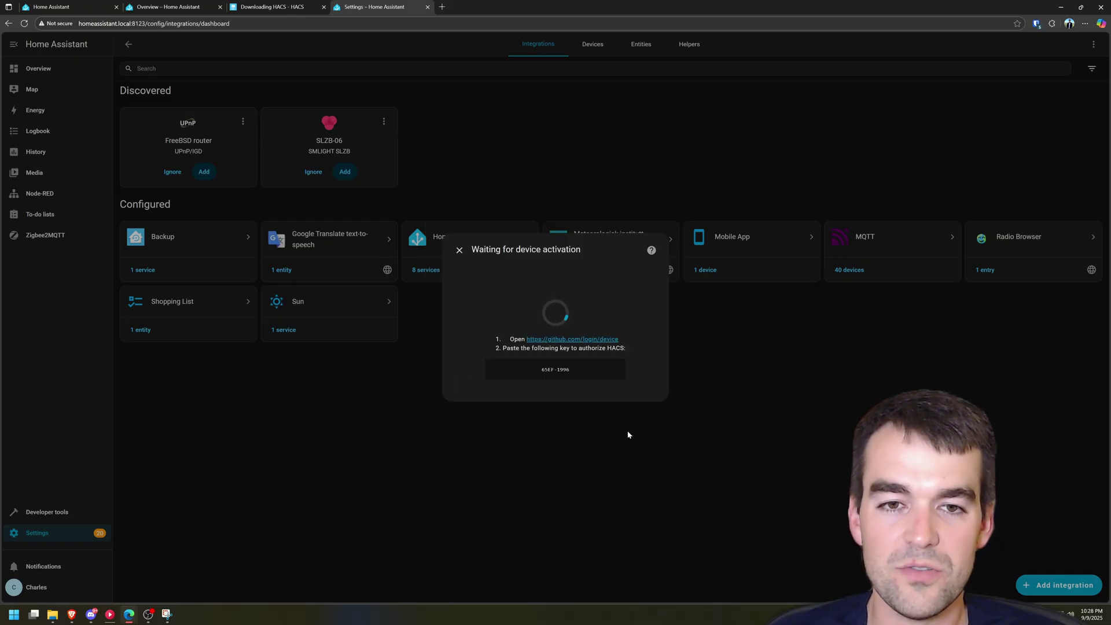
Step: Open the GitHub device activation page, copy the activation key, and finish HACS setup without an area
{"action": "left_click", "coordinate": [579, 340]}
{"action": "triple_click", "coordinate": [554, 371]}
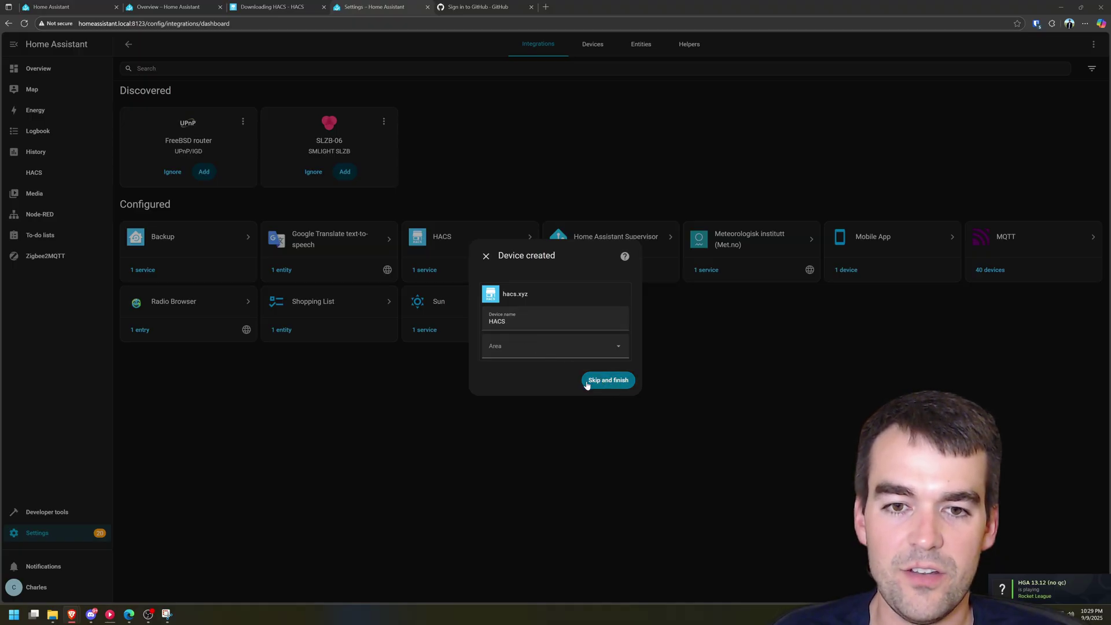
{"action": "left_click", "coordinate": [607, 381]}
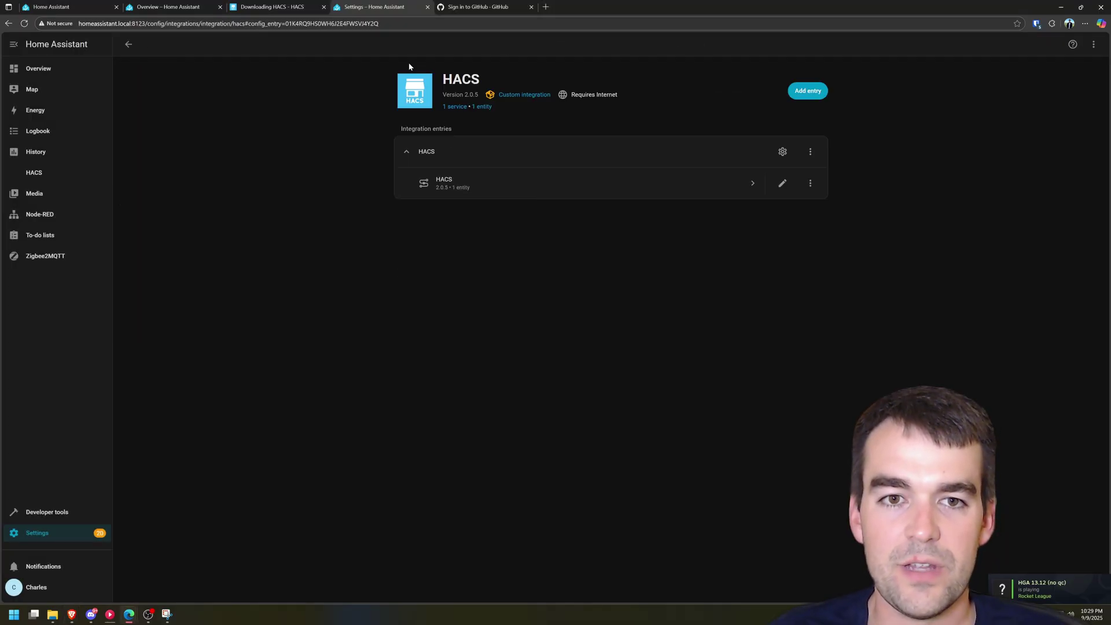
Step: Go to the HACS community store and scroll its repository list to find Adaptive Lighting
{"action": "left_click", "coordinate": [128, 44]}
{"action": "left_click", "coordinate": [433, 187]}
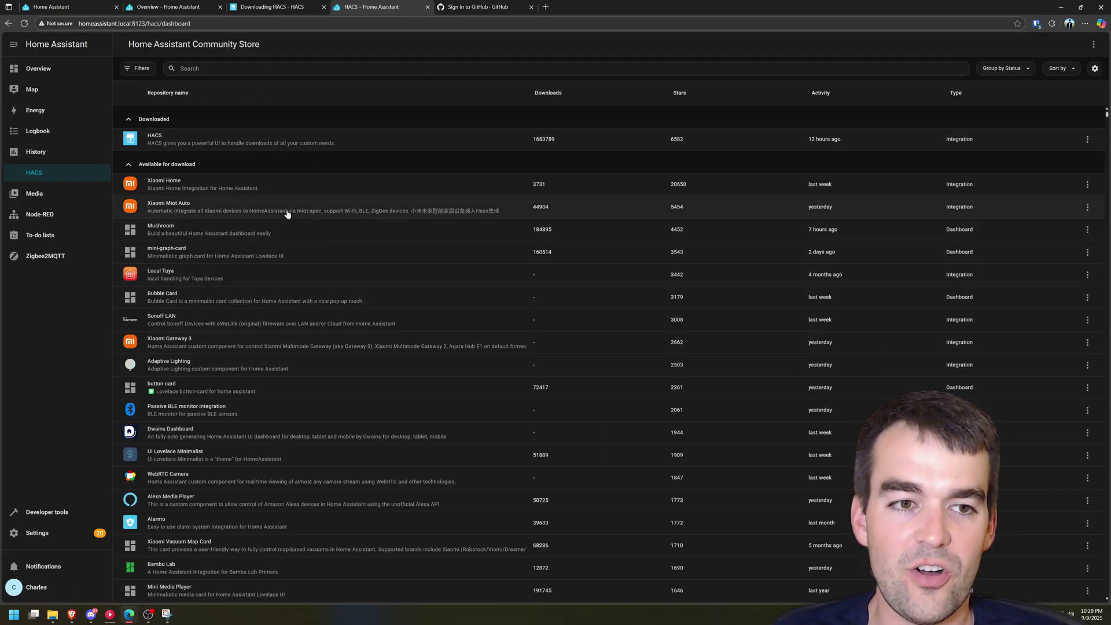
{"action": "scroll", "coordinate": [397, 216], "scroll_direction": "down", "scroll_amount": 2}
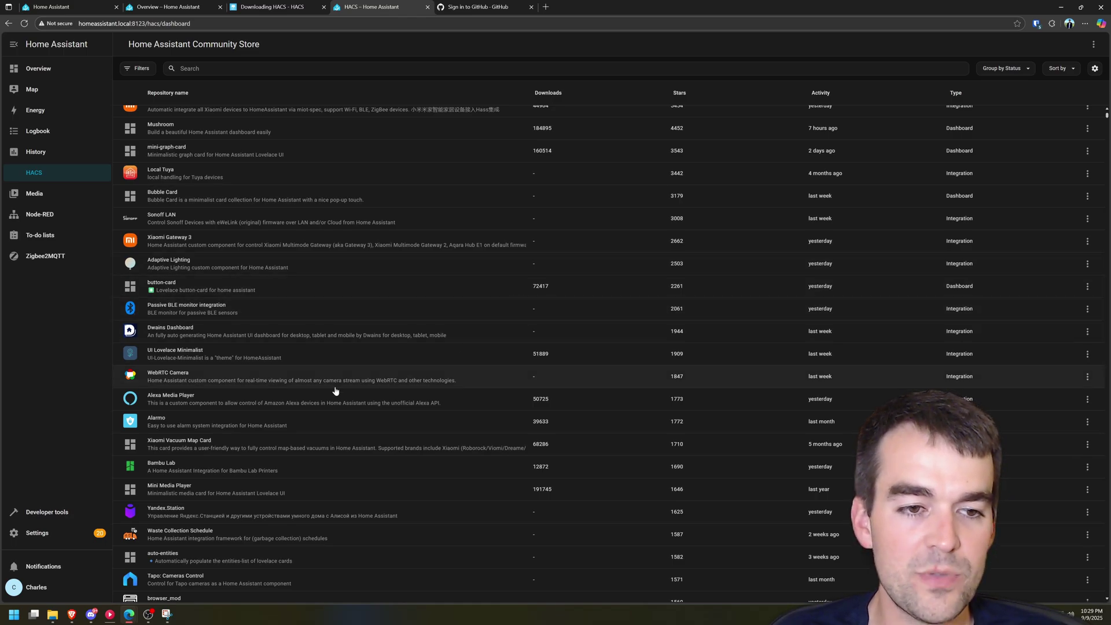
{"action": "scroll", "coordinate": [152, 326], "scroll_direction": "up", "scroll_amount": 2}
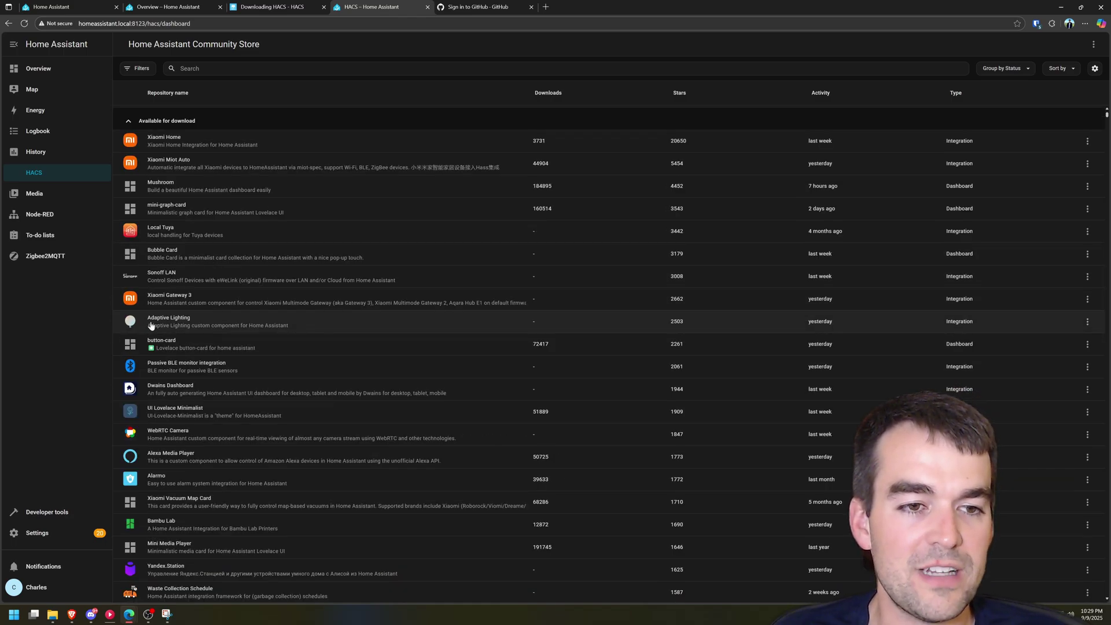
{"action": "scroll", "coordinate": [166, 336], "scroll_direction": "up", "scroll_amount": 1}
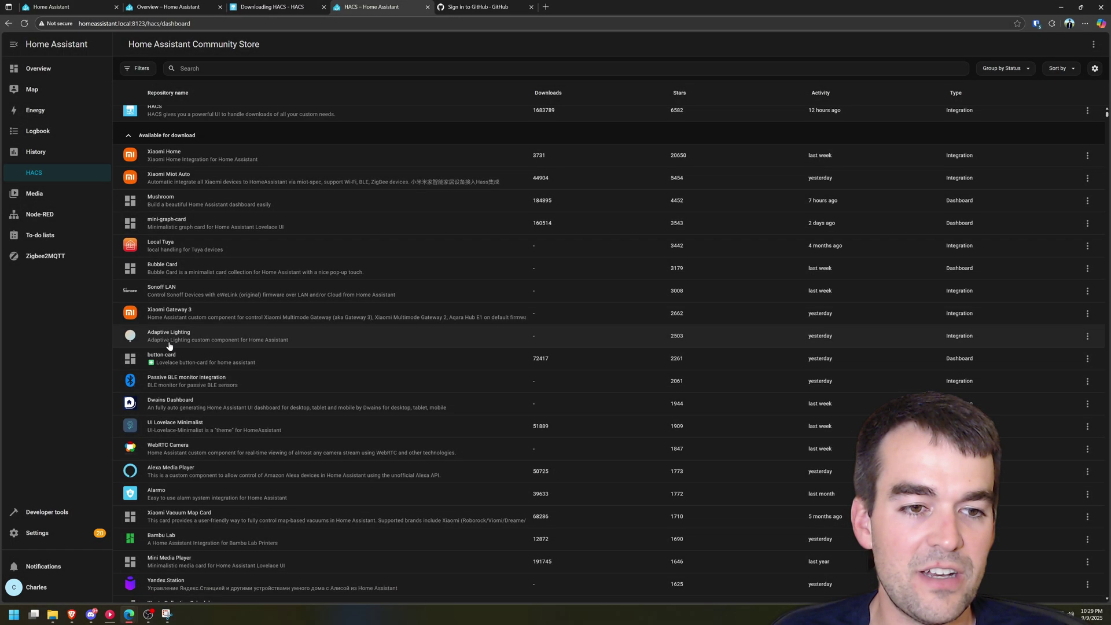
Step: Download Adaptive Lighting 1.26.0 via HACS and restart through the Restart required repair
{"action": "left_click", "coordinate": [171, 339]}
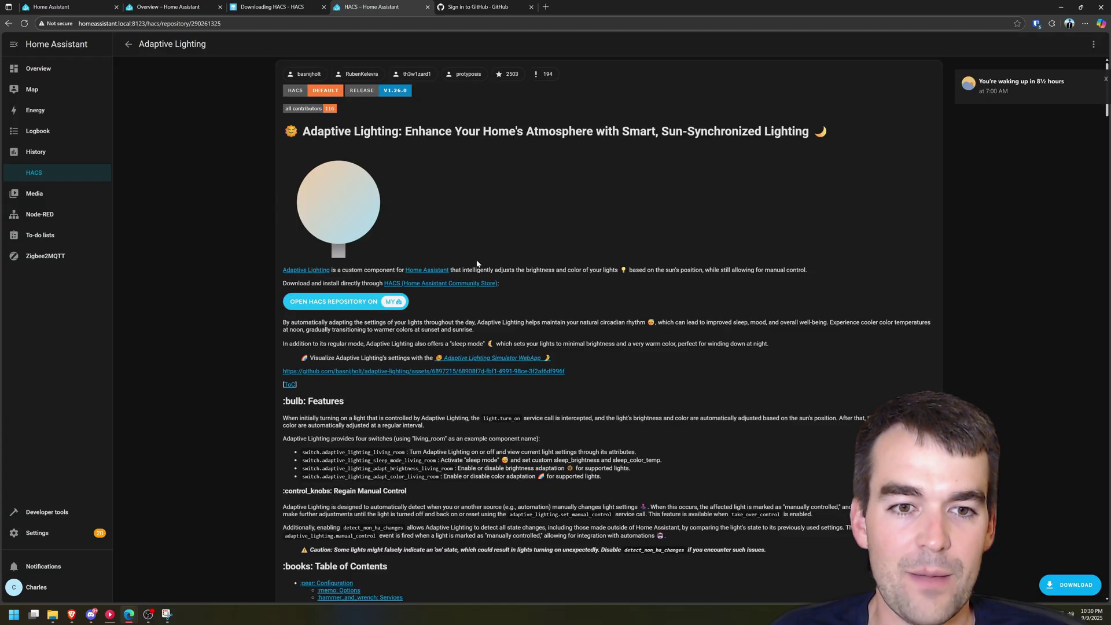
{"action": "left_click", "coordinate": [1071, 585]}
{"action": "left_click", "coordinate": [703, 388]}
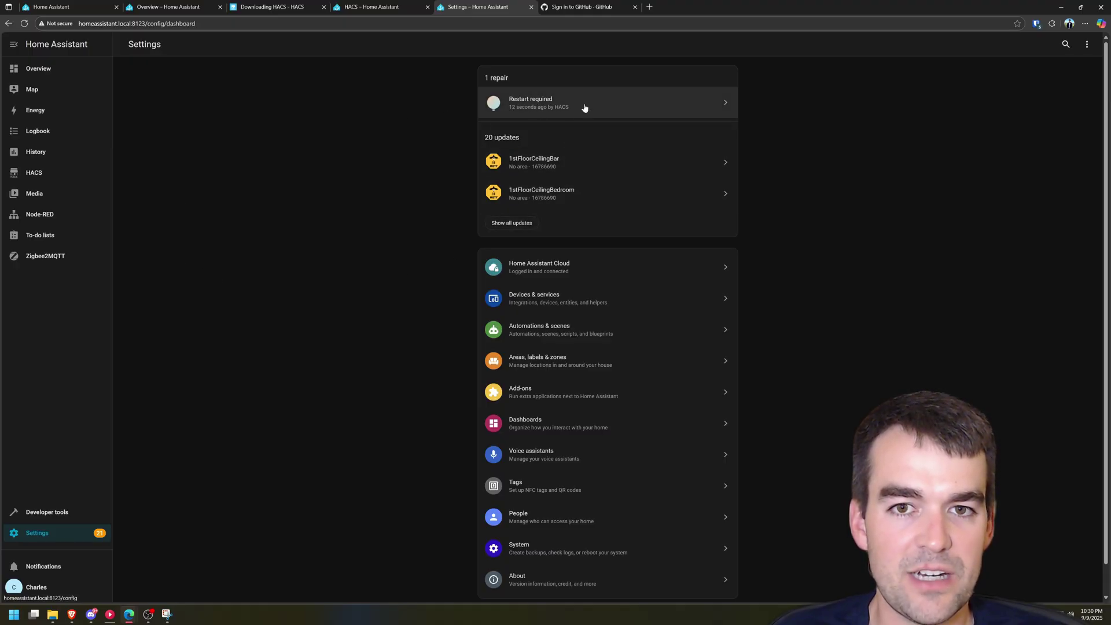
{"action": "left_click", "coordinate": [544, 110]}
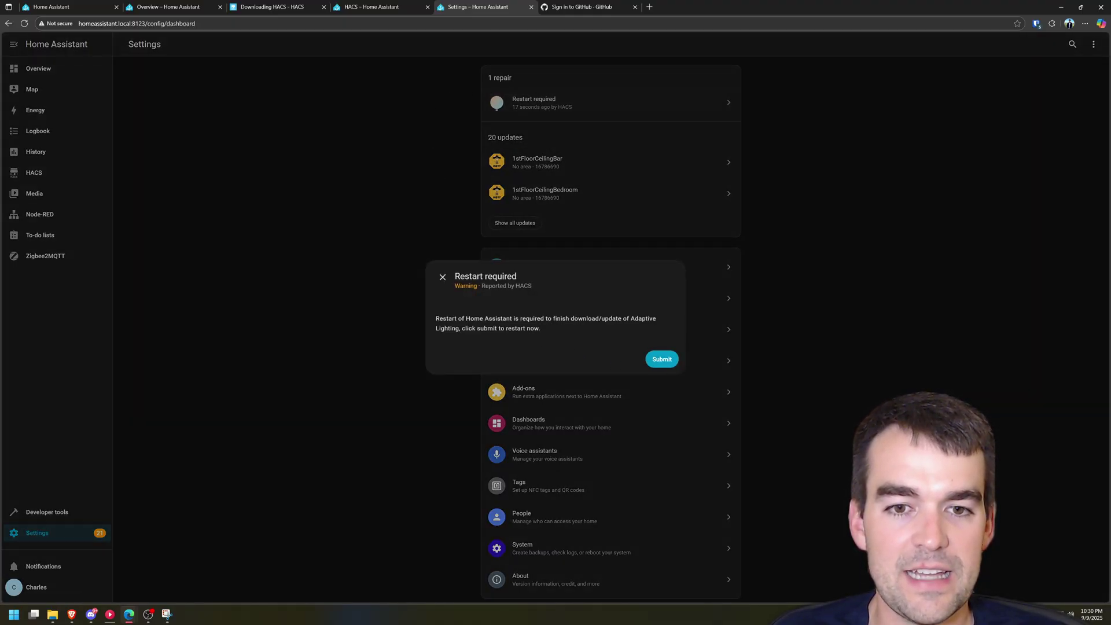
{"action": "left_click", "coordinate": [662, 360]}
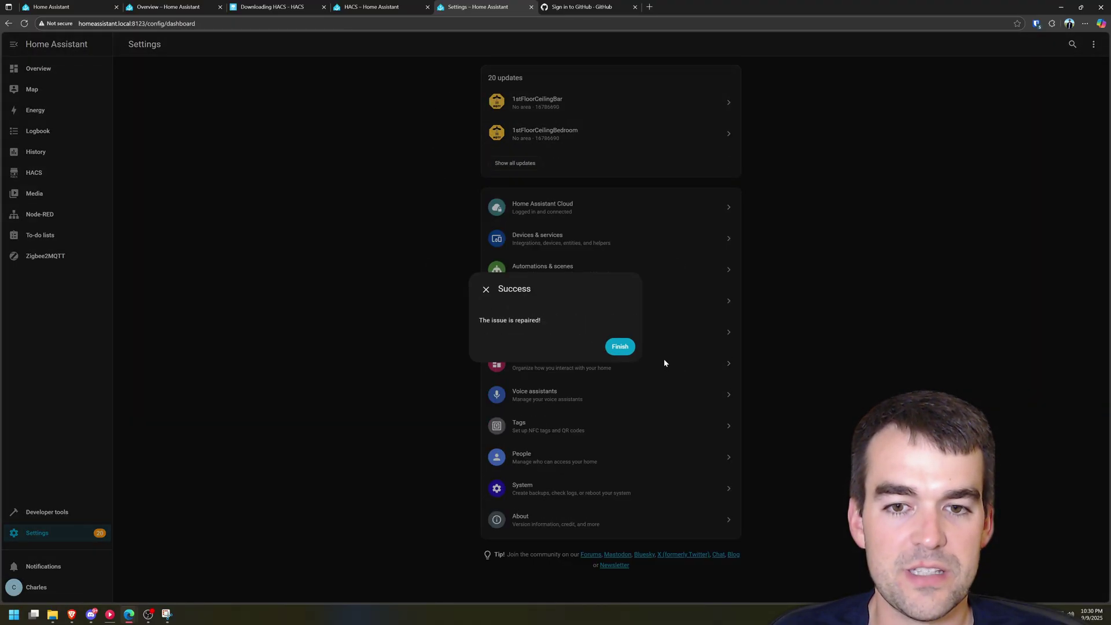
{"action": "left_click", "coordinate": [620, 346]}
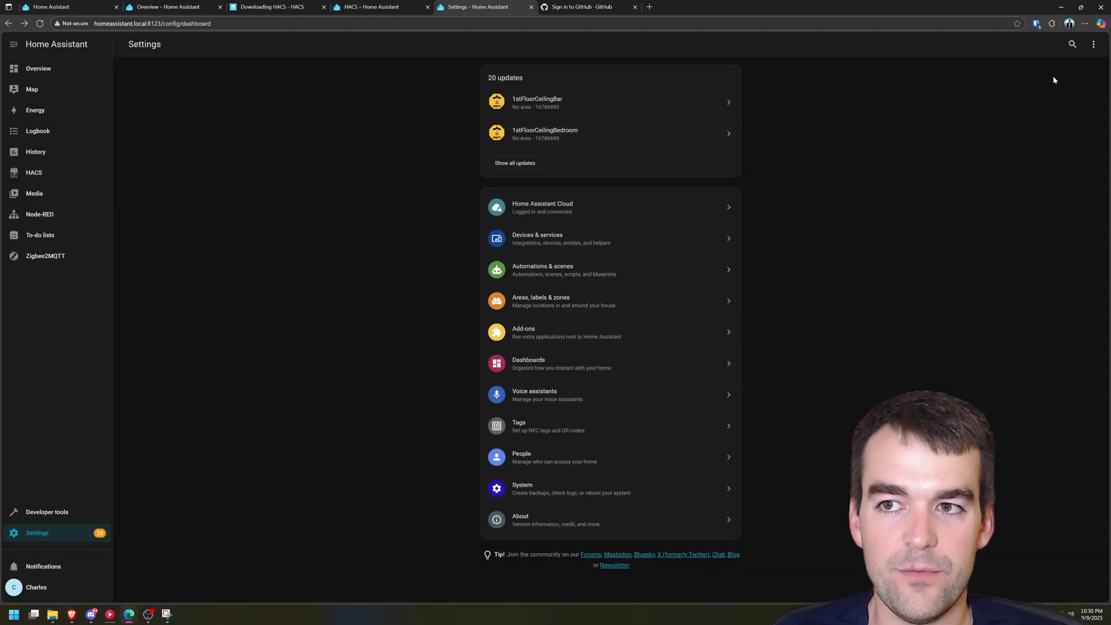
Step: Search 'ada' in Add integration, pick Adaptive Lighting, and name the instance General Adaptive Lighting
{"action": "left_click", "coordinate": [530, 123]}
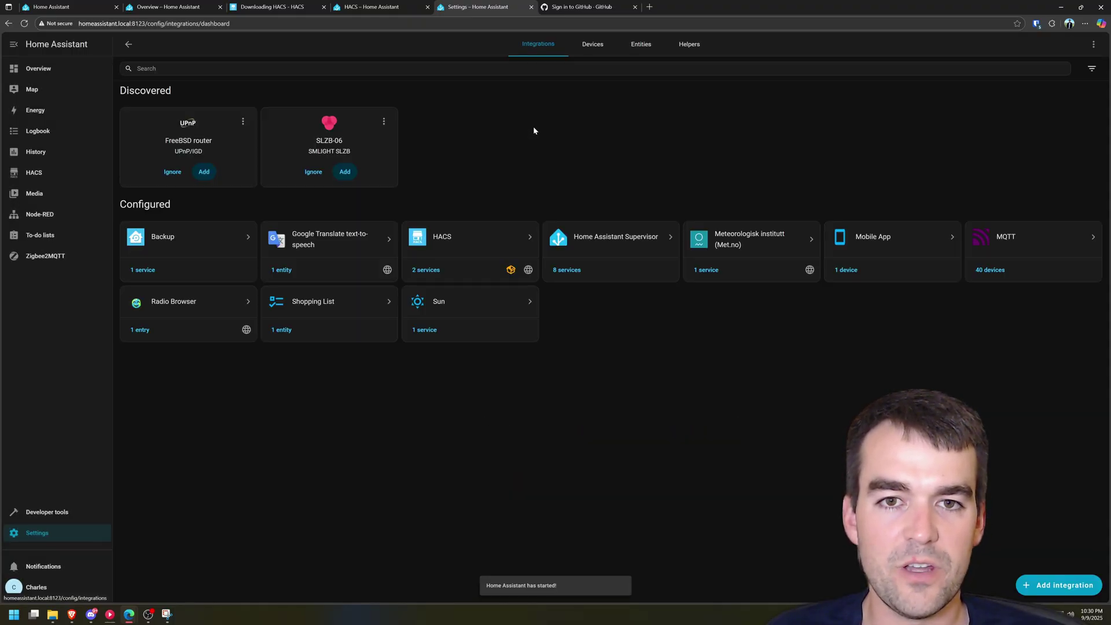
{"action": "left_click", "coordinate": [1072, 595]}
{"action": "type", "text": "ada"}
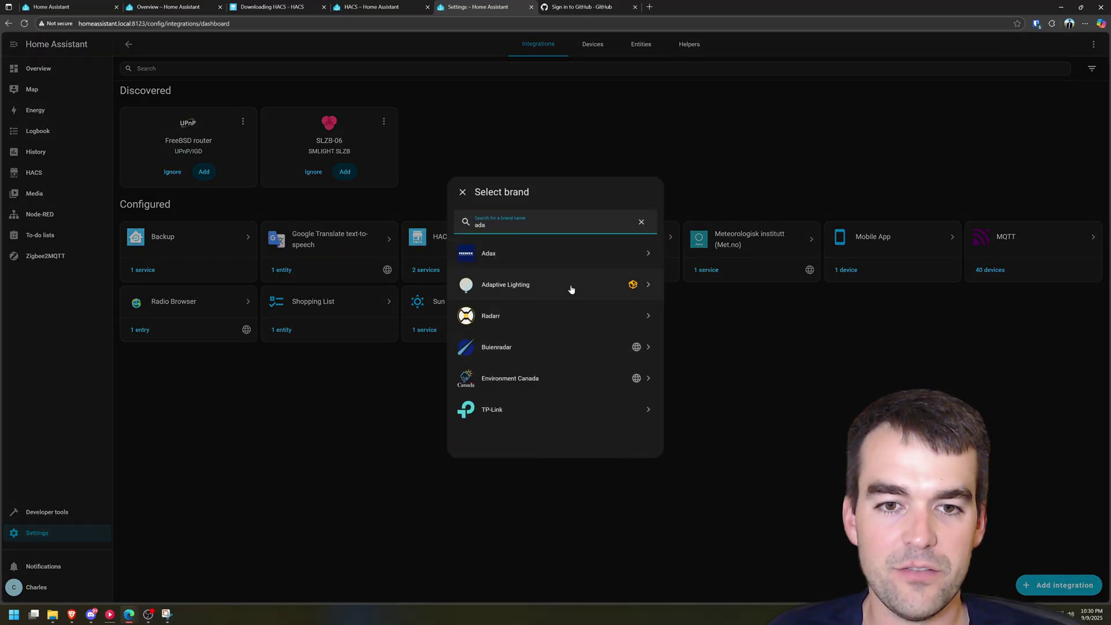
{"action": "left_click", "coordinate": [572, 287]}
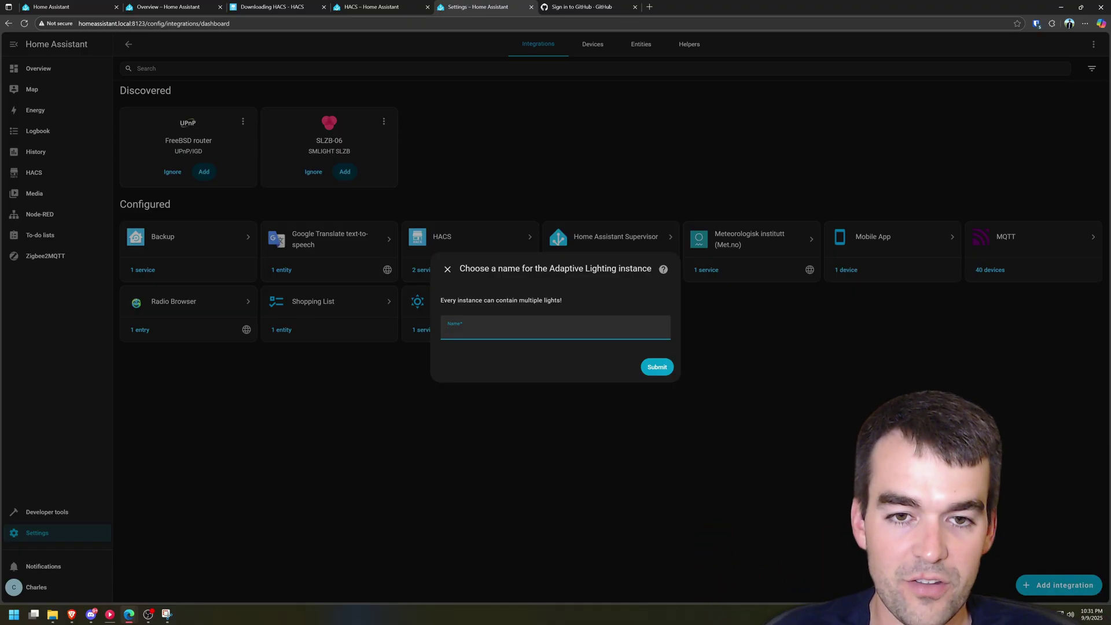
{"action": "type", "text": "General Adaptive Lighting"}
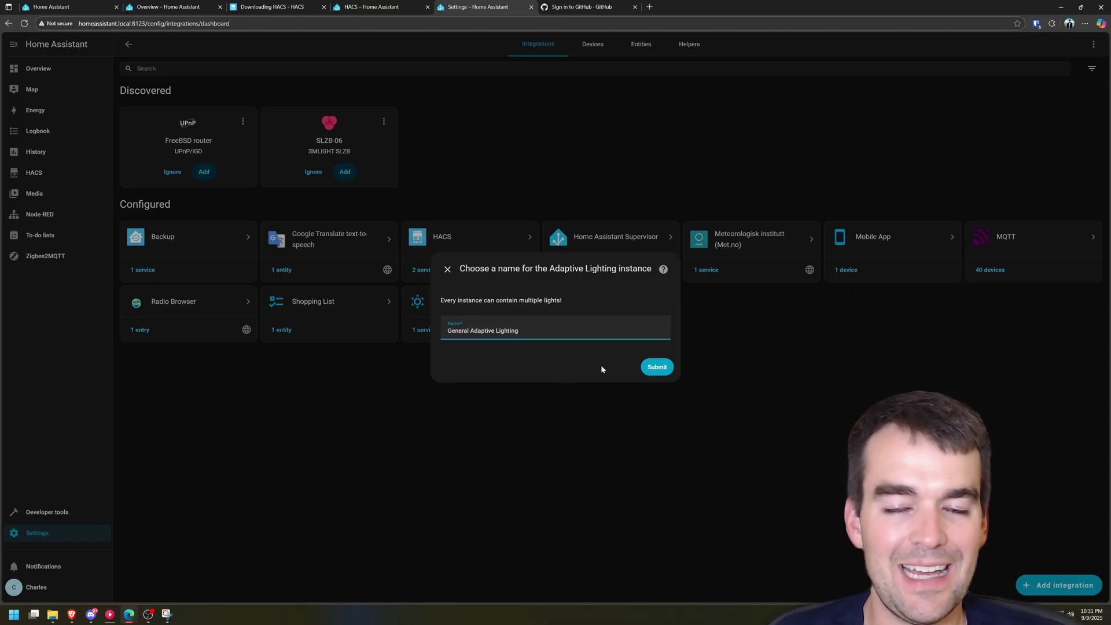
{"action": "left_click", "coordinate": [655, 367]}
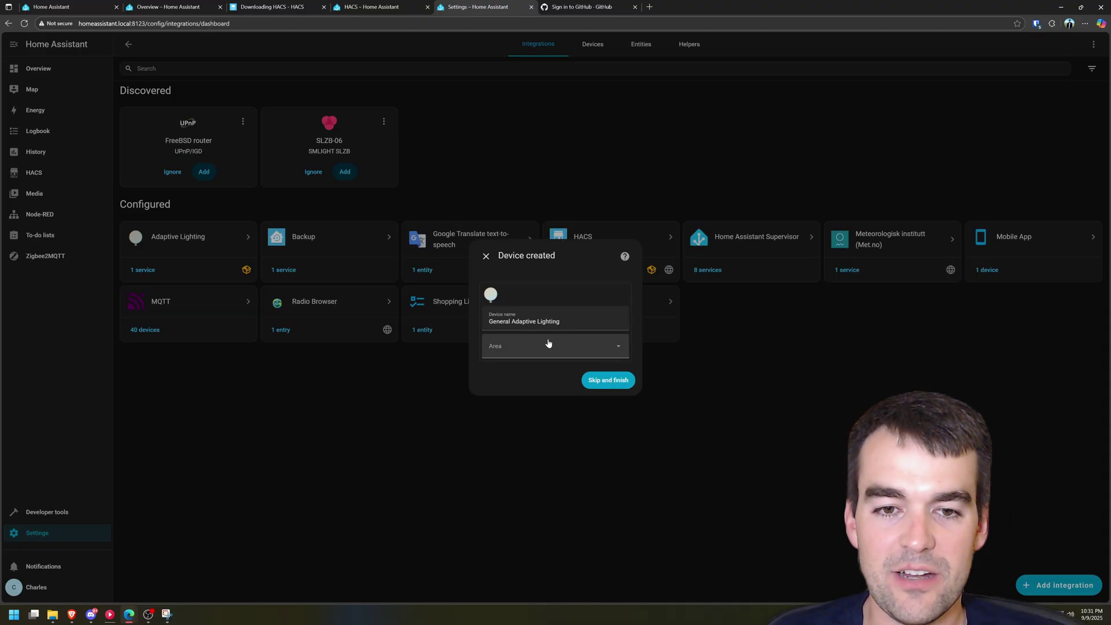
Step: Finish device setup with no area and test the main General Adaptive Lighting switch off and on
{"action": "left_click", "coordinate": [608, 380]}
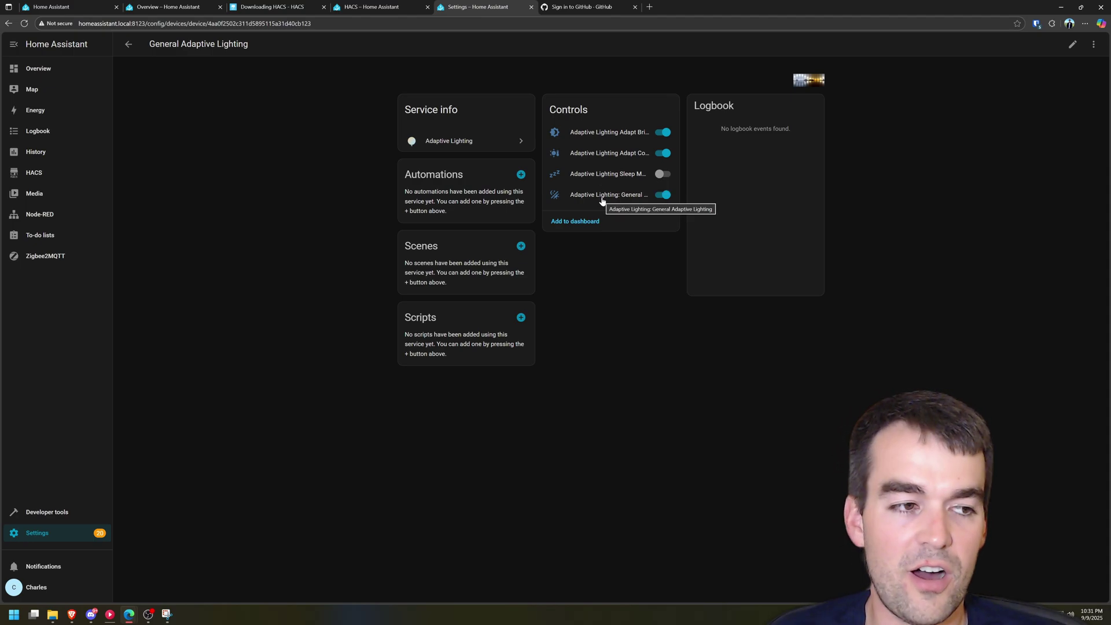
{"action": "left_click", "coordinate": [662, 195]}
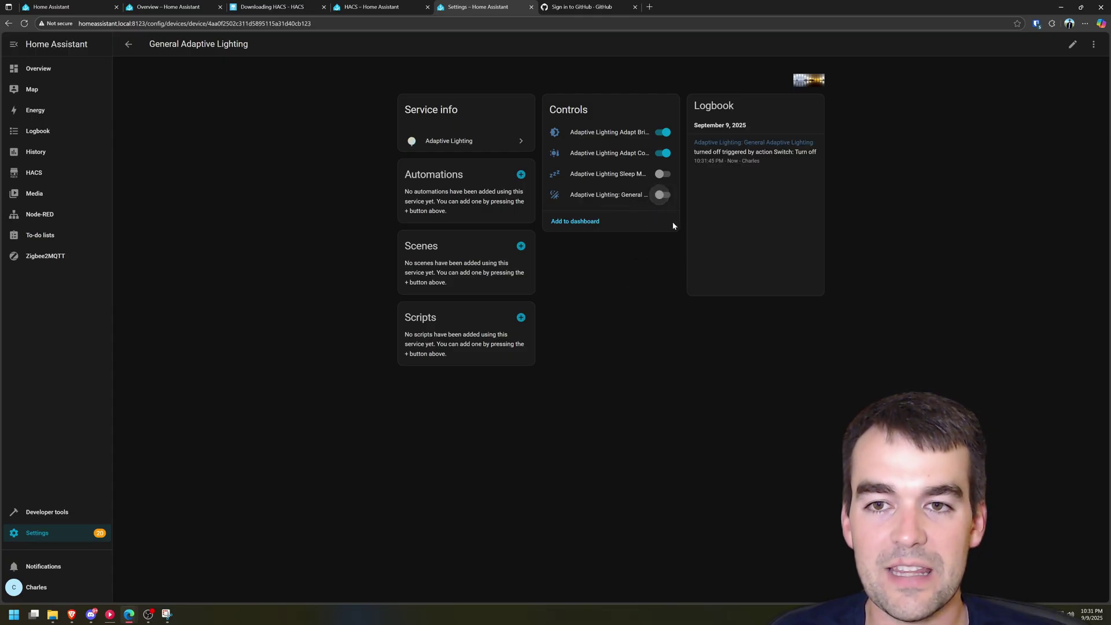
{"action": "left_click", "coordinate": [661, 195]}
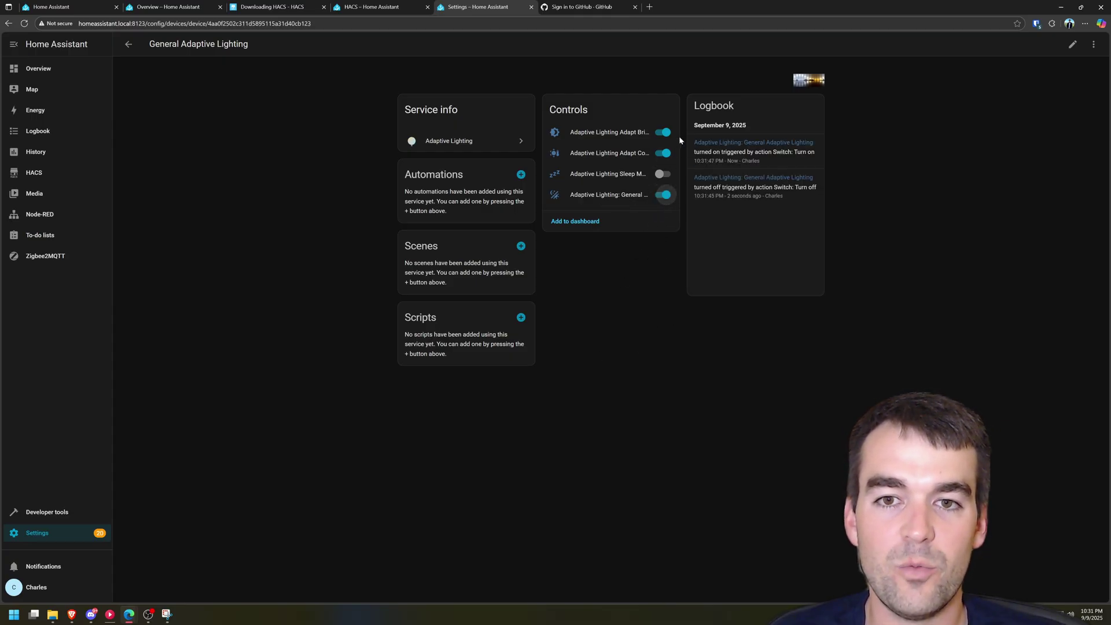
Step: Toggle Adapt Brightness, Adapt Color and Sleep Mode to test them, leaving Sleep Mode off
{"action": "left_click", "coordinate": [663, 132]}
{"action": "left_click", "coordinate": [663, 132]}
{"action": "left_click", "coordinate": [665, 154]}
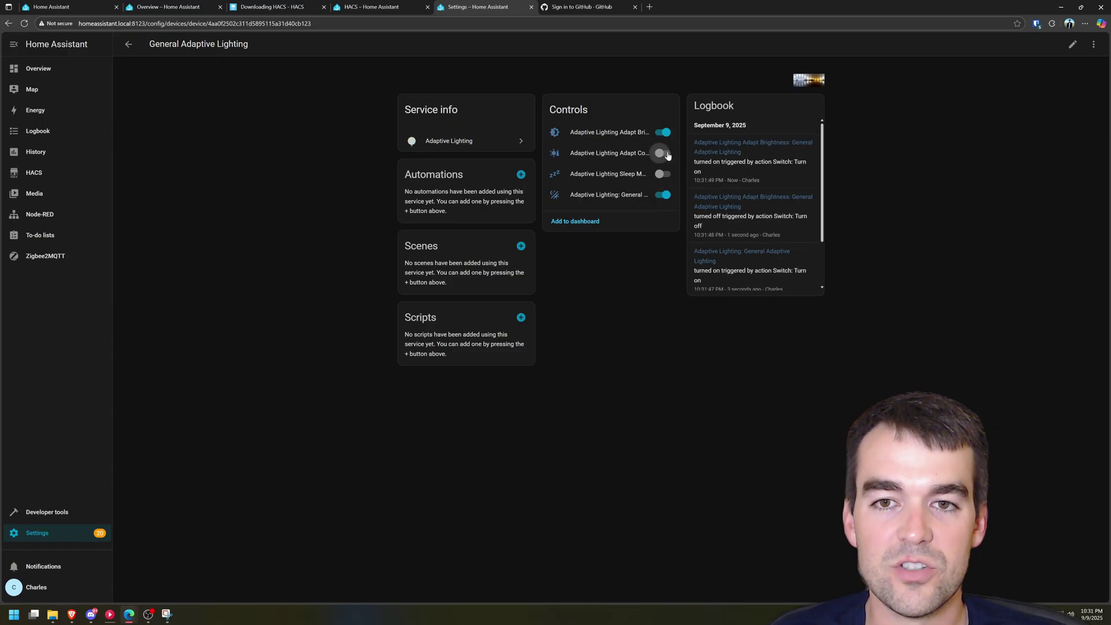
{"action": "left_click", "coordinate": [665, 153]}
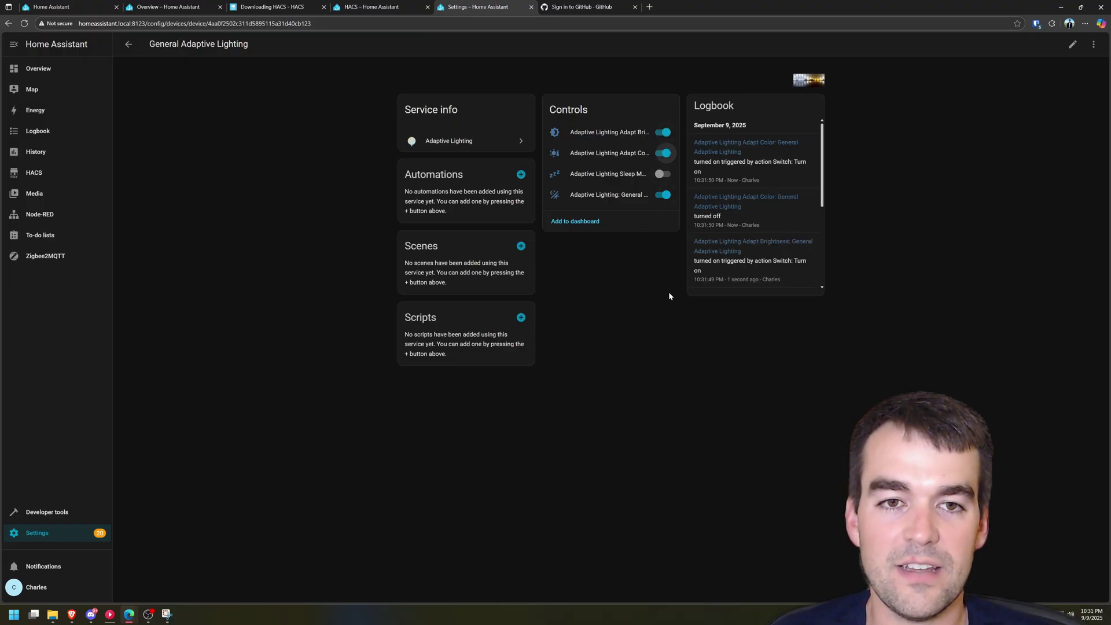
{"action": "left_click", "coordinate": [660, 175]}
{"action": "left_click", "coordinate": [660, 174]}
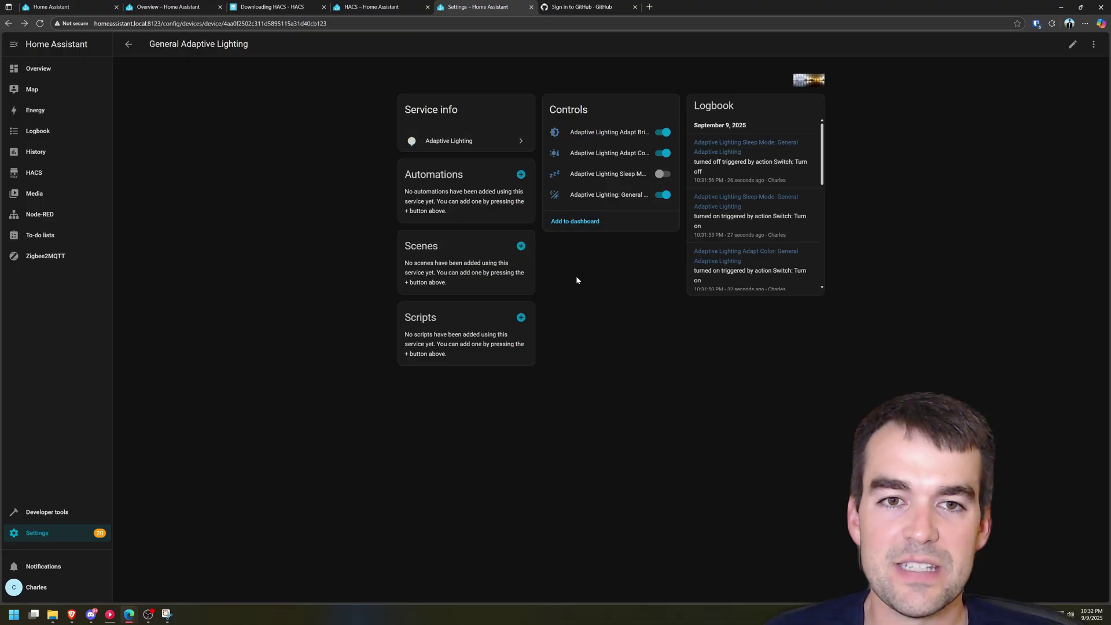
Step: Open the Adaptive Lighting entry's options and expand the dropdown of lights to control
{"action": "left_click", "coordinate": [437, 144]}
{"action": "left_click", "coordinate": [455, 145]}
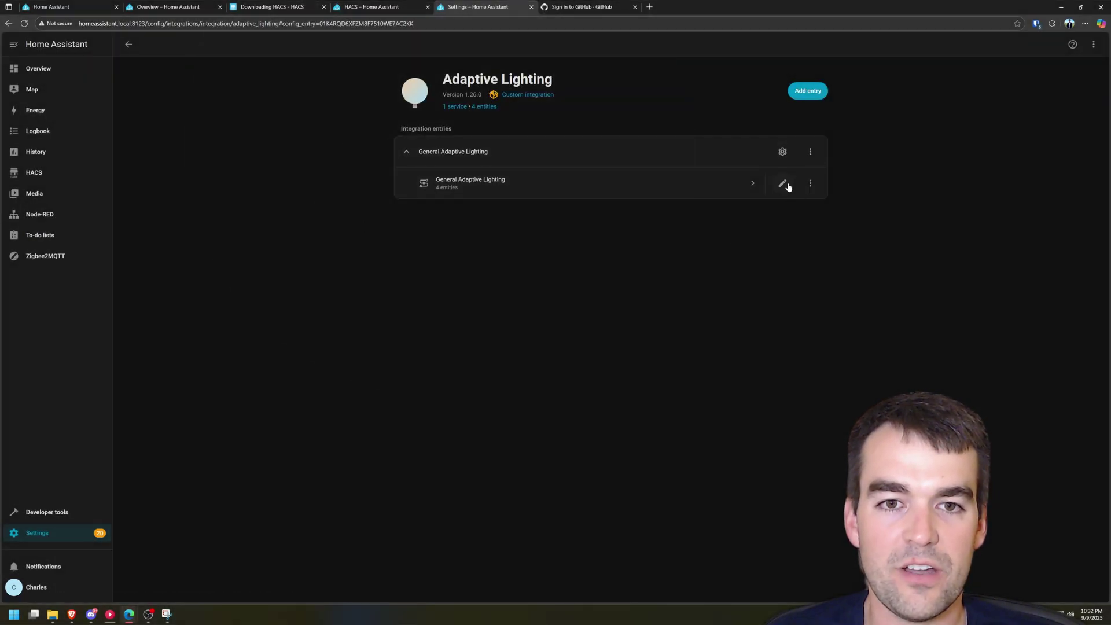
{"action": "left_click", "coordinate": [784, 184]}
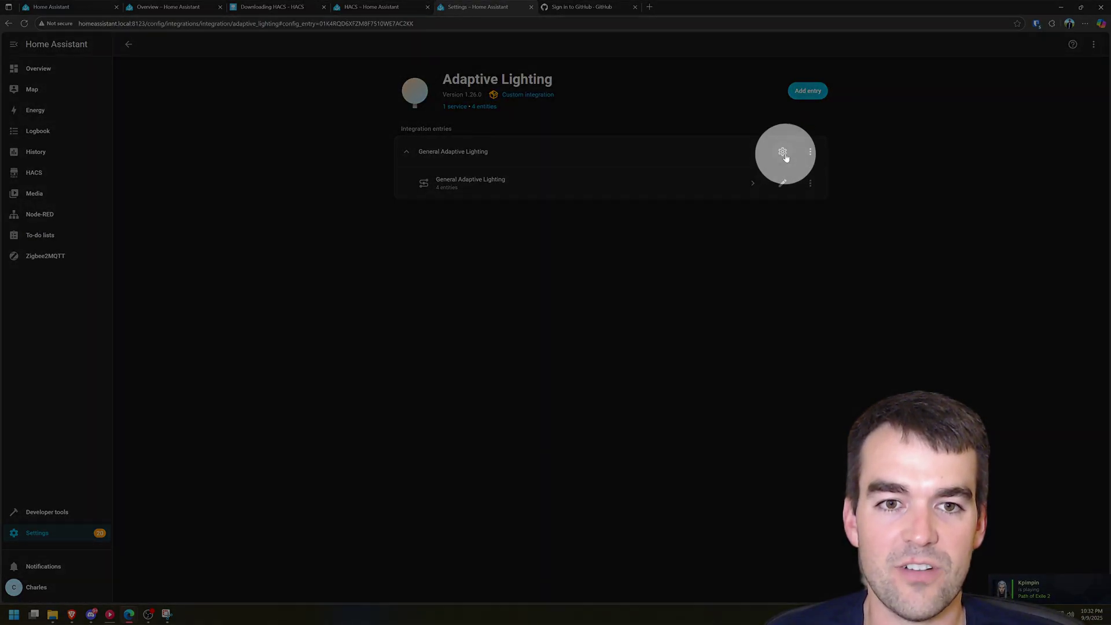
{"action": "left_click", "coordinate": [552, 144]}
{"action": "left_click", "coordinate": [552, 144]}
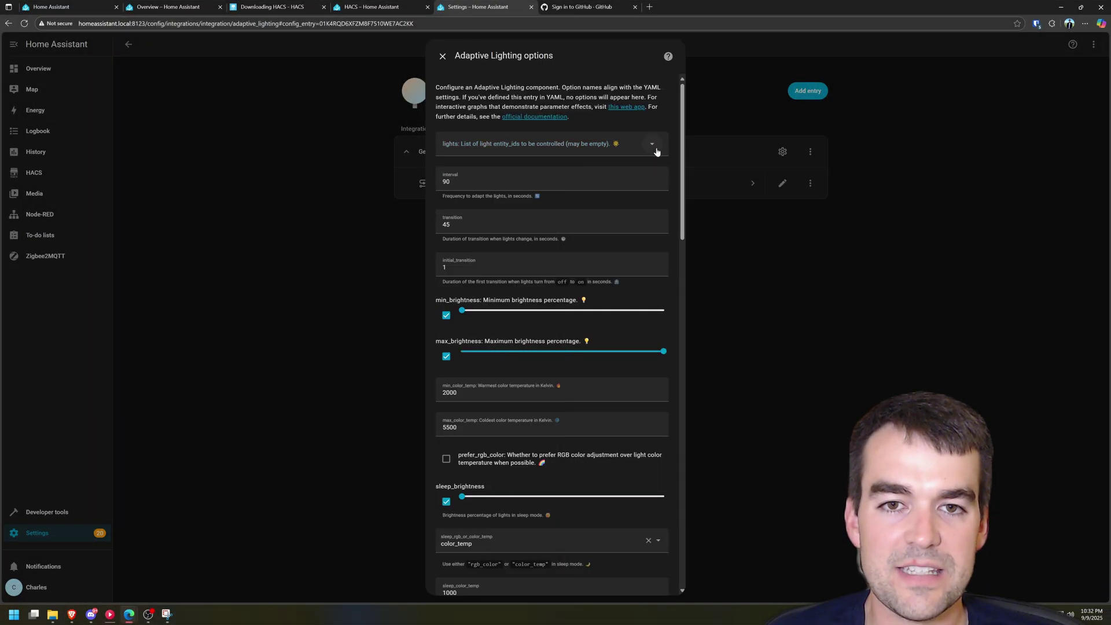
{"action": "left_click", "coordinate": [570, 150]}
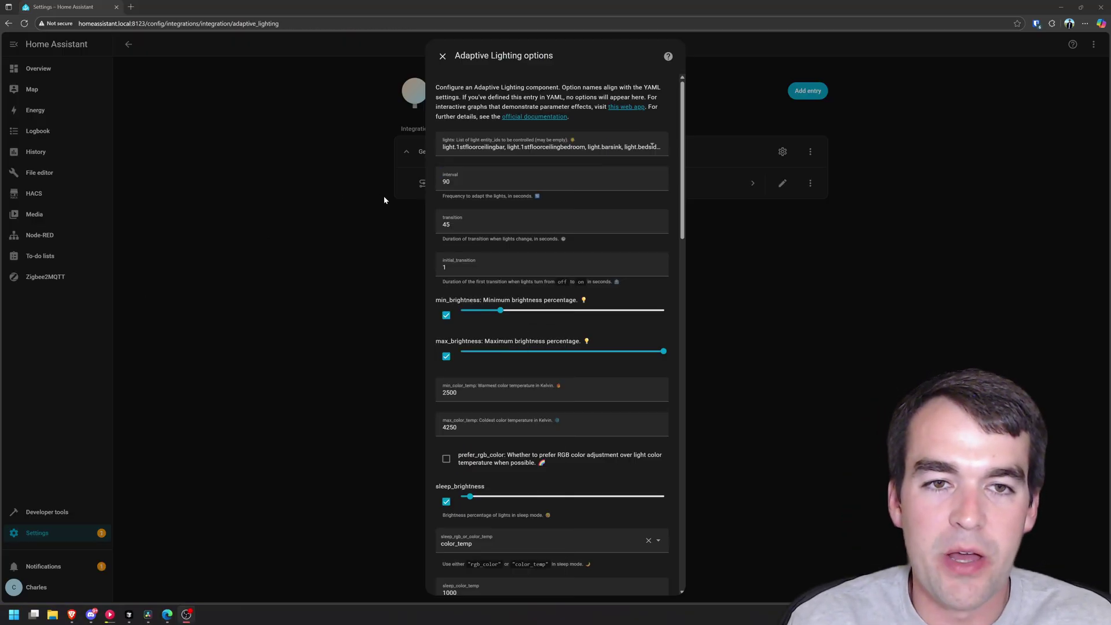
{"action": "left_click", "coordinate": [472, 148]}
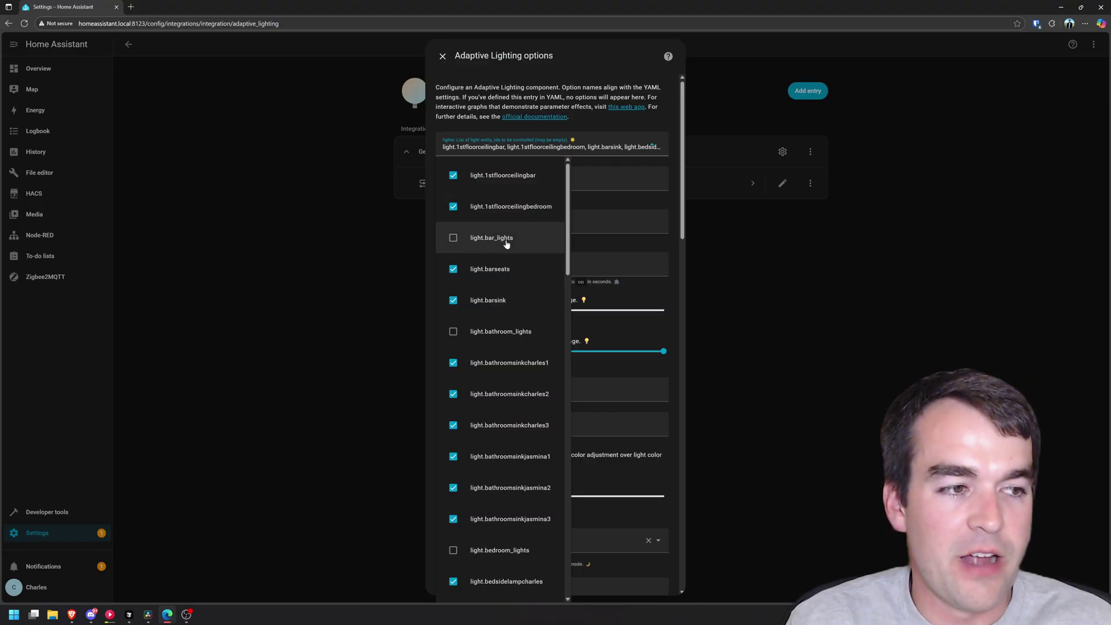
Step: Check which lights are selected, such as light.indoor_lights, then close the light selection list
{"action": "scroll", "coordinate": [504, 368], "scroll_direction": "down", "scroll_amount": 5}
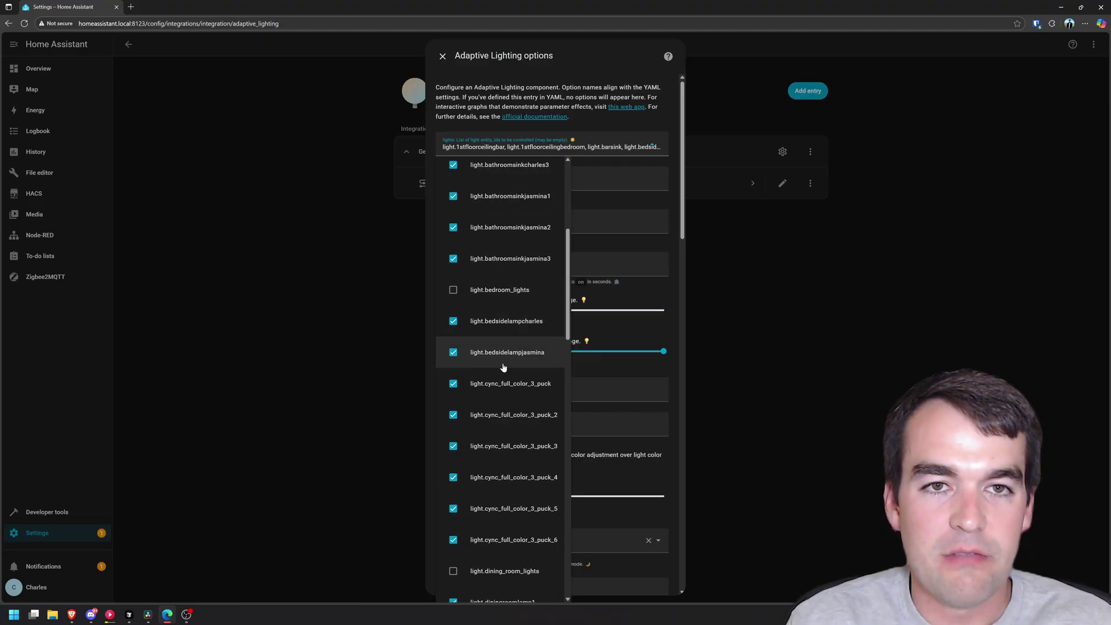
{"action": "scroll", "coordinate": [503, 368], "scroll_direction": "down", "scroll_amount": 8}
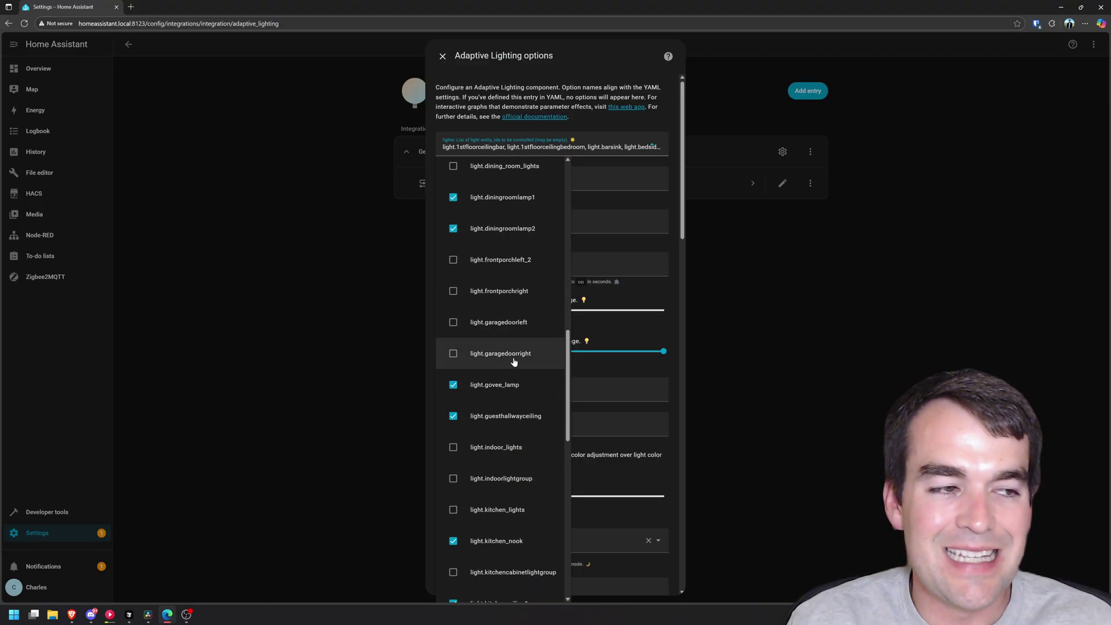
{"action": "scroll", "coordinate": [514, 361], "scroll_direction": "up", "scroll_amount": 10}
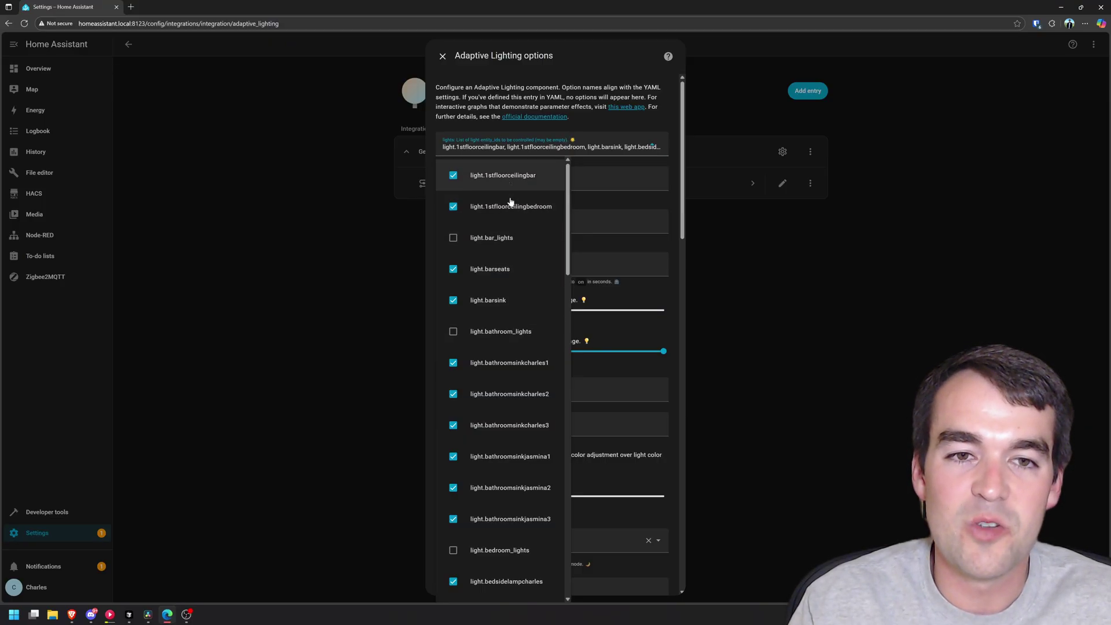
{"action": "left_click", "coordinate": [566, 105]}
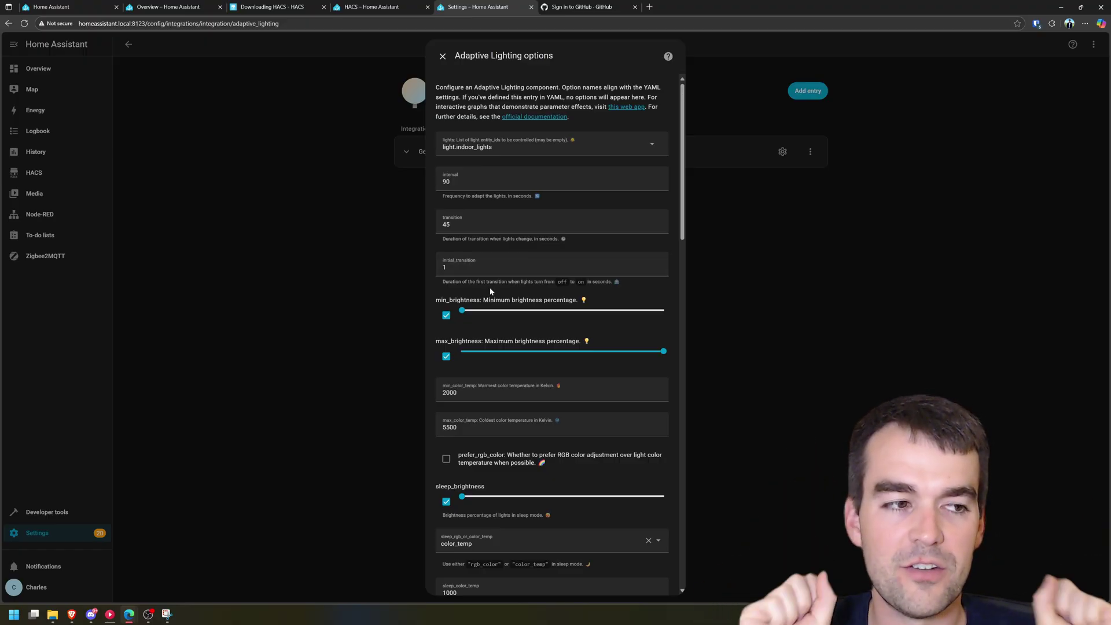
Step: Raise min_brightness from 1 to 6
{"action": "mouse_move", "coordinate": [471, 308]}
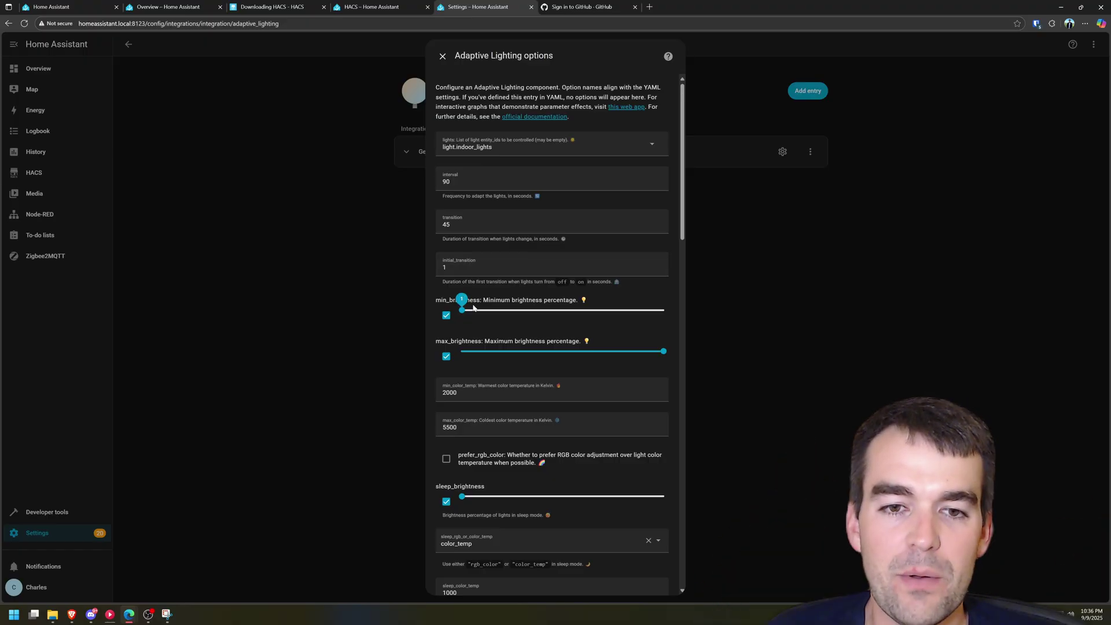
{"action": "left_click_drag", "start_coordinate": [462, 310], "coordinate": [500, 311]}
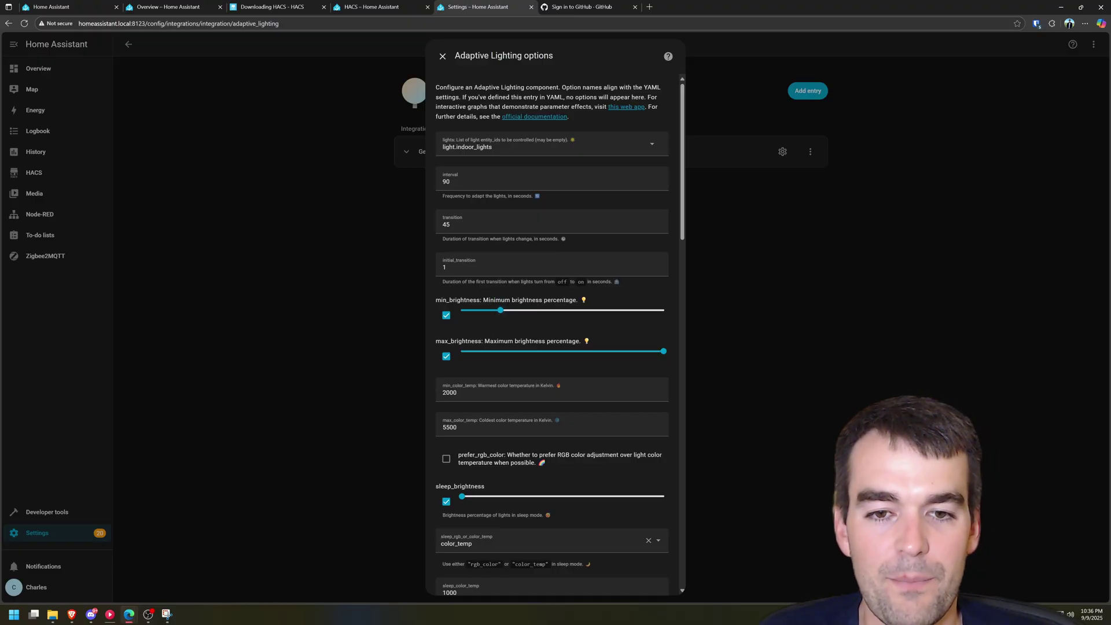
{"action": "scroll", "coordinate": [612, 328], "scroll_direction": "down", "scroll_amount": 1}
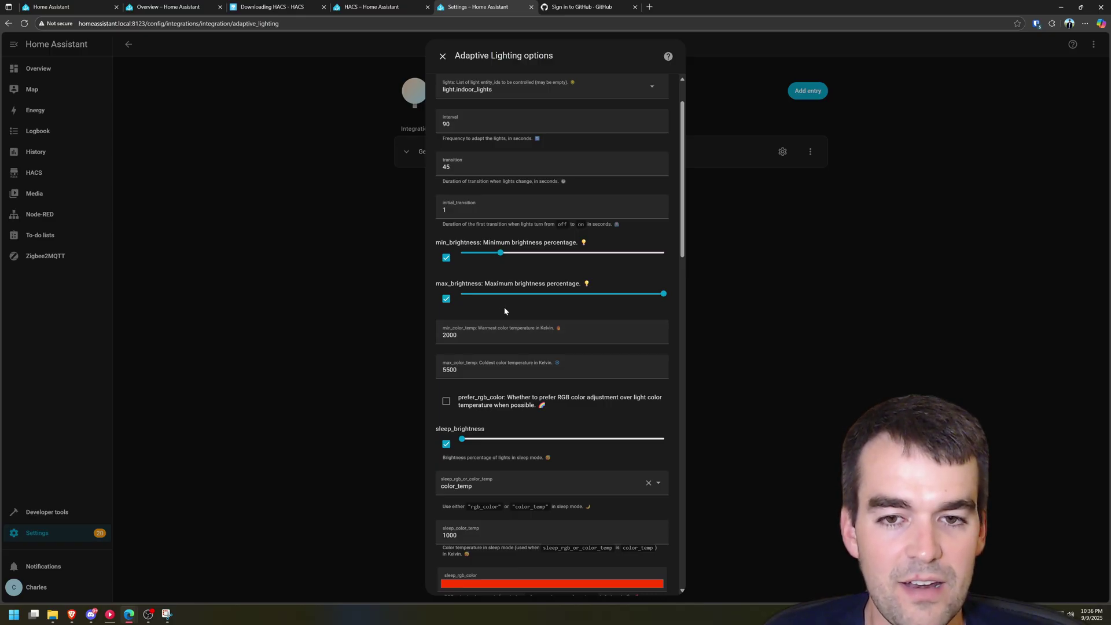
Step: Change min_color_temp from 2000 to 2500 Kelvin
{"action": "left_click", "coordinate": [473, 333]}
{"action": "key", "text": "Down"}
{"action": "key", "text": "Up"}
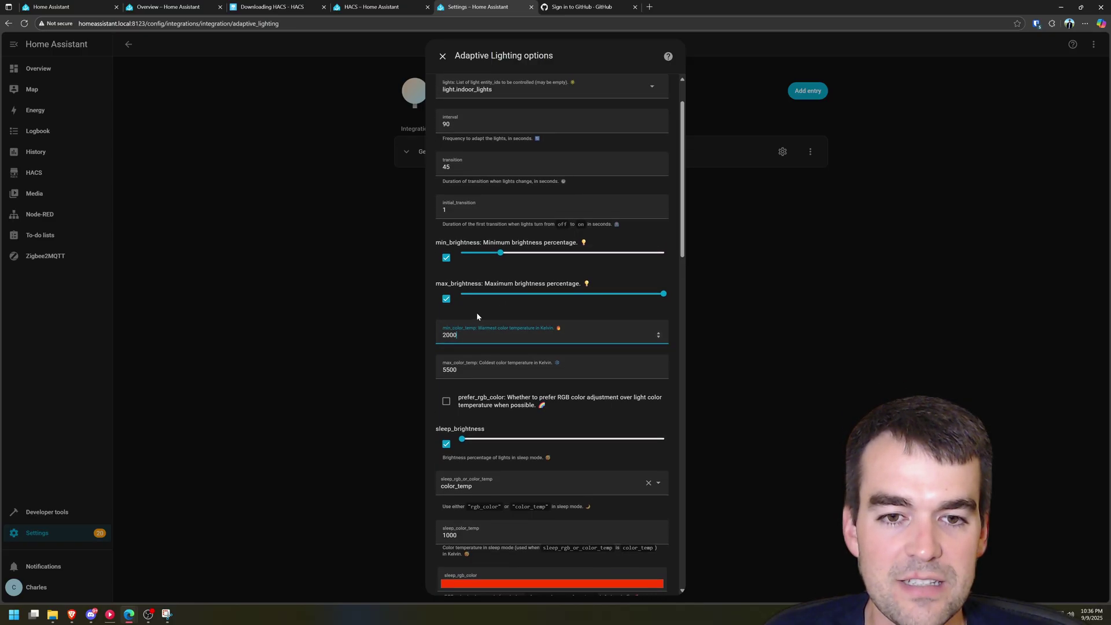
{"action": "left_click", "coordinate": [477, 312]}
{"action": "left_click", "coordinate": [457, 334]}
{"action": "key", "text": "BackSpace"}
{"action": "key", "text": "BackSpace"}
{"action": "key", "text": "BackSpace"}
{"action": "type", "text": "500"}
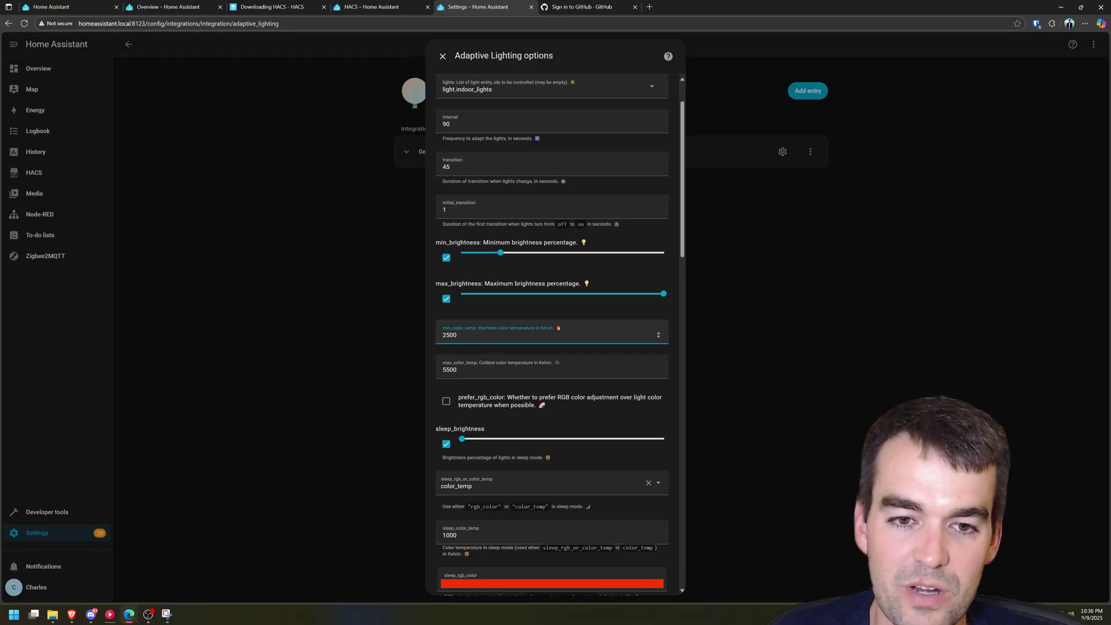
{"action": "left_click", "coordinate": [393, 349]}
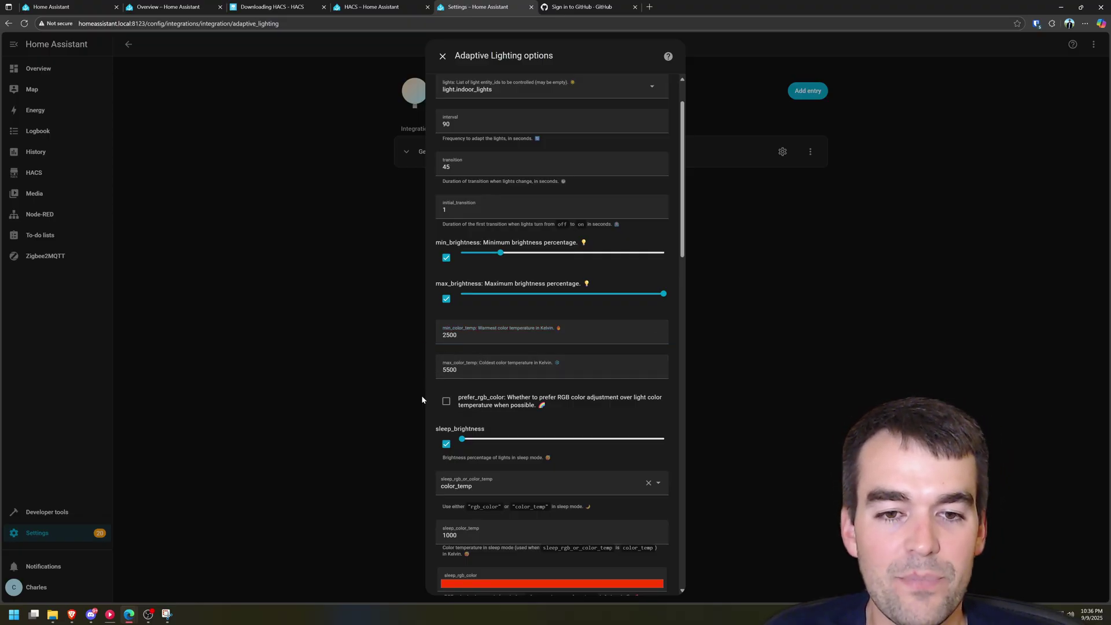
Step: Lower max_color_temp from 5500 to 5000 Kelvin
{"action": "left_click", "coordinate": [451, 373]}
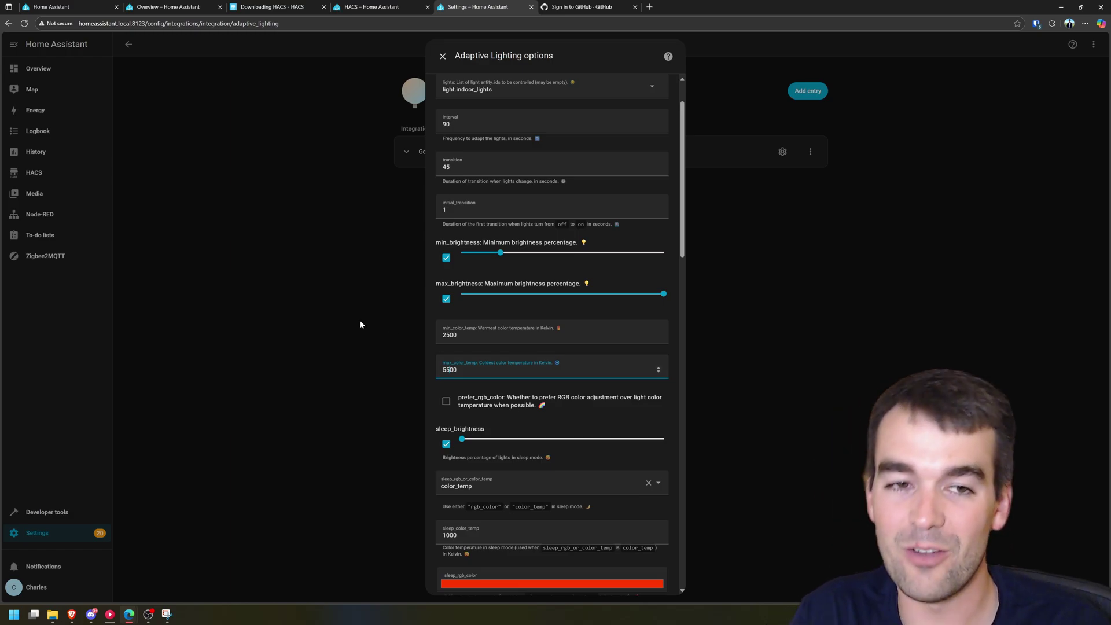
{"action": "key", "text": "Delete"}
{"action": "type", "text": "0"}
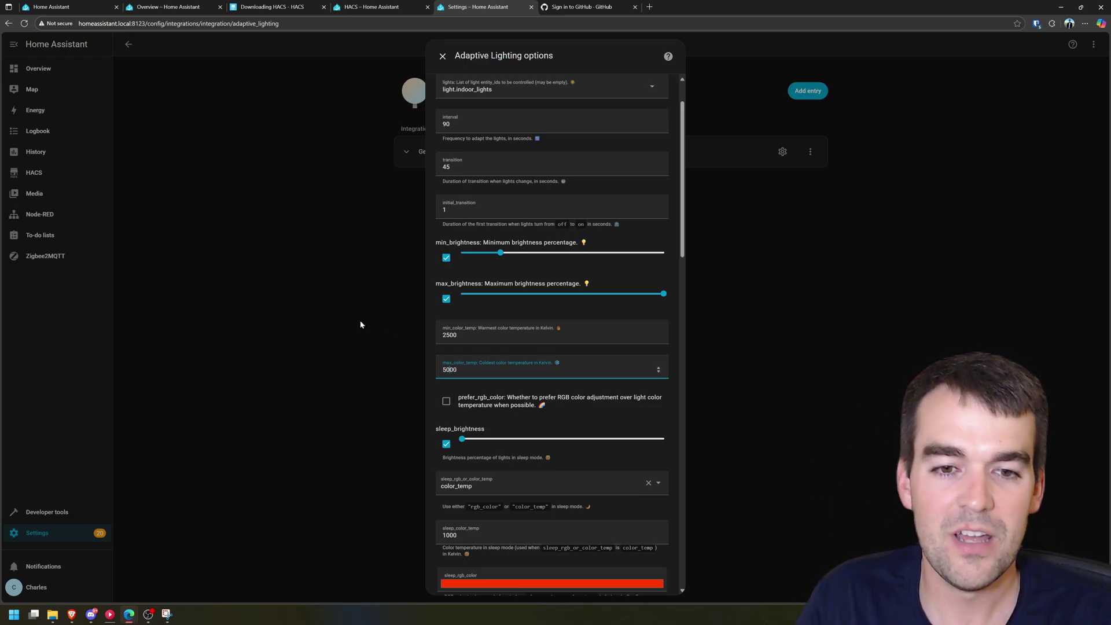
{"action": "key", "text": "Tab"}
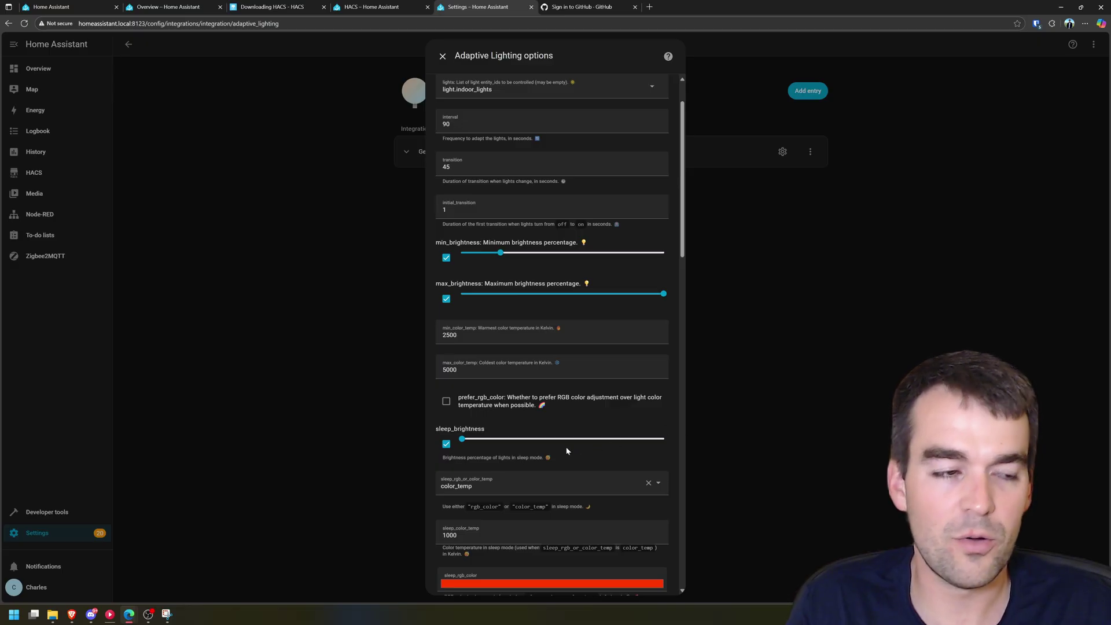
Step: Drag the sleep_brightness slider from 1 to 5 percent
{"action": "left_click", "coordinate": [462, 439]}
{"action": "left_click", "coordinate": [463, 440]}
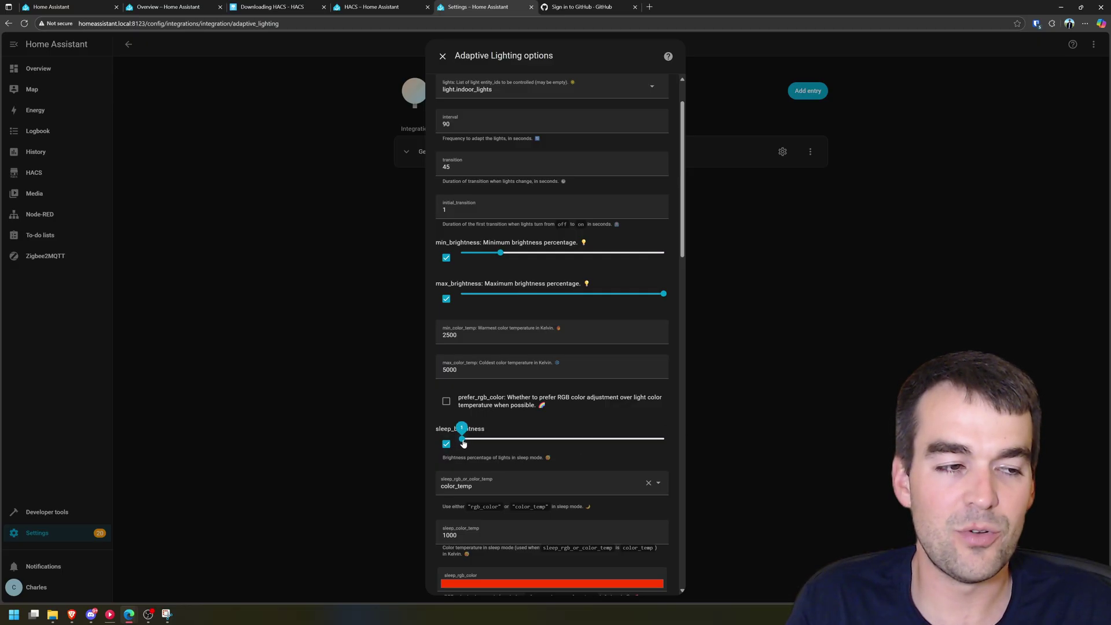
{"action": "left_click_drag", "start_coordinate": [463, 444], "coordinate": [469, 444]}
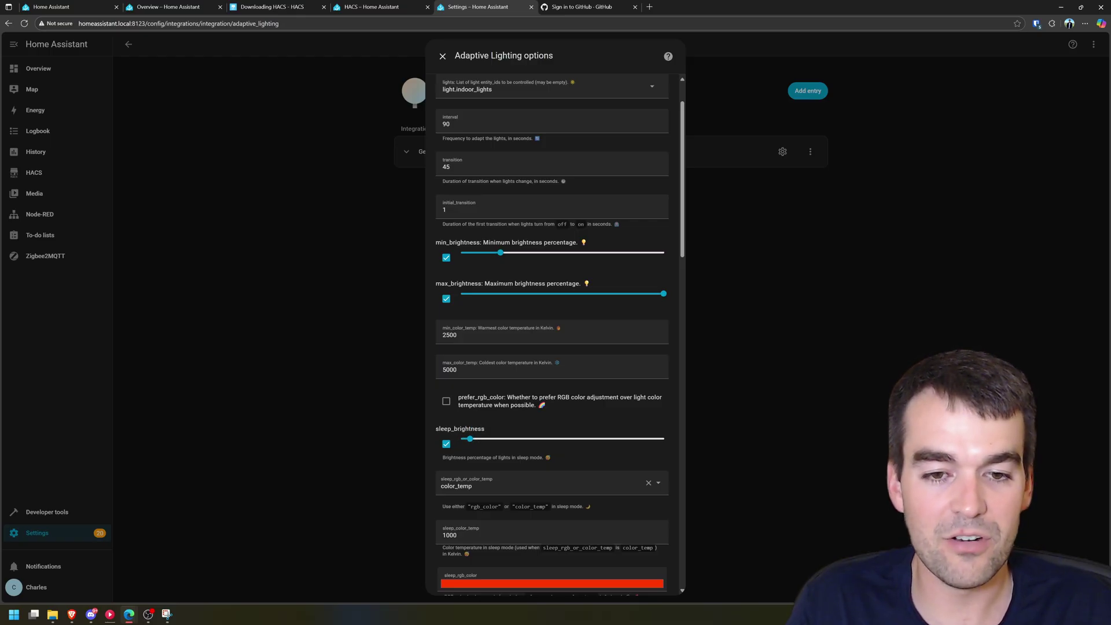
{"action": "mouse_move", "coordinate": [473, 442]}
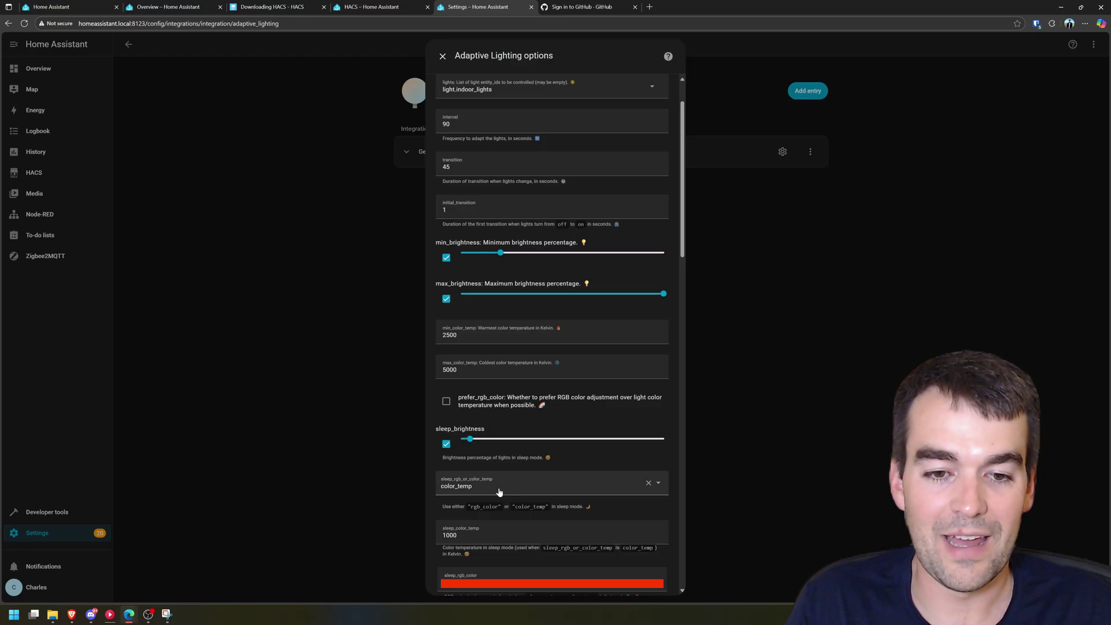
Step: Check the sleep colour temperature and leave it at 1000 K
{"action": "scroll", "coordinate": [496, 489], "scroll_direction": "down", "scroll_amount": 3}
{"action": "left_click", "coordinate": [509, 376]}
{"action": "left_click", "coordinate": [527, 400]}
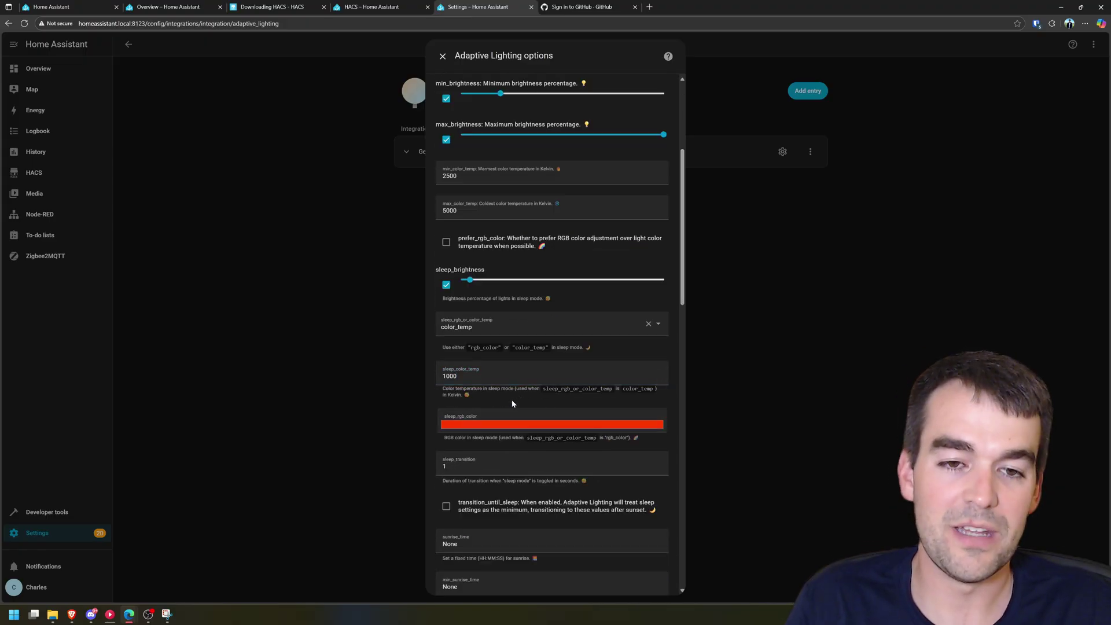
Step: Review the remaining sleep settings: color_temp mode and 1 s sleep transition
{"action": "scroll", "coordinate": [509, 408], "scroll_direction": "down", "scroll_amount": 2}
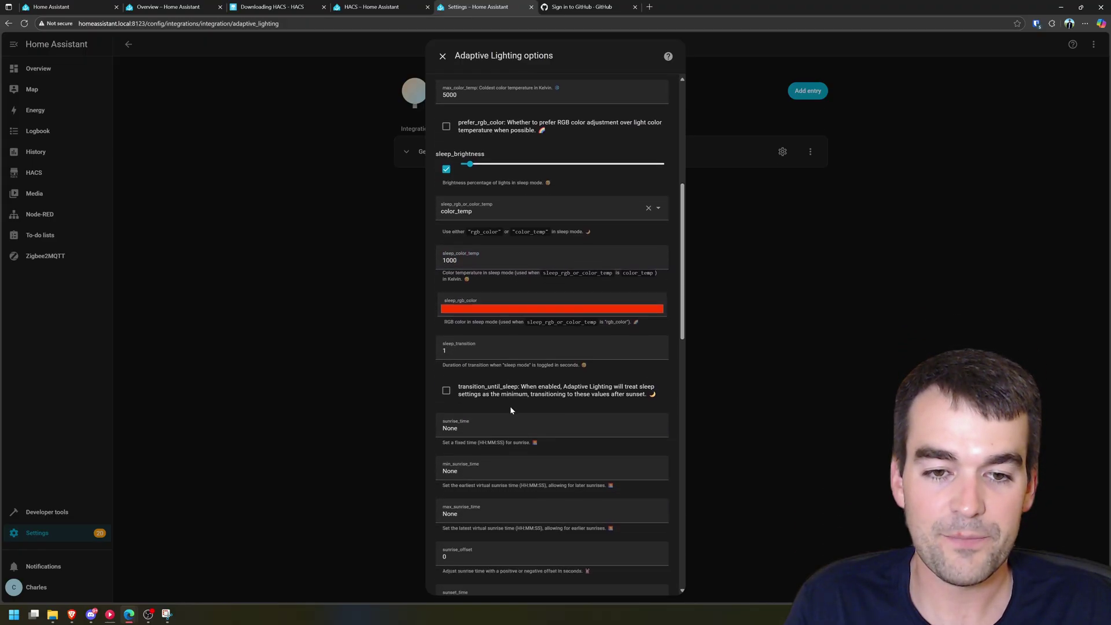
{"action": "scroll", "coordinate": [509, 408], "scroll_direction": "down", "scroll_amount": 3}
{"action": "left_click_drag", "start_coordinate": [451, 209], "coordinate": [502, 213]}
{"action": "scroll", "coordinate": [501, 231], "scroll_direction": "up", "scroll_amount": 2}
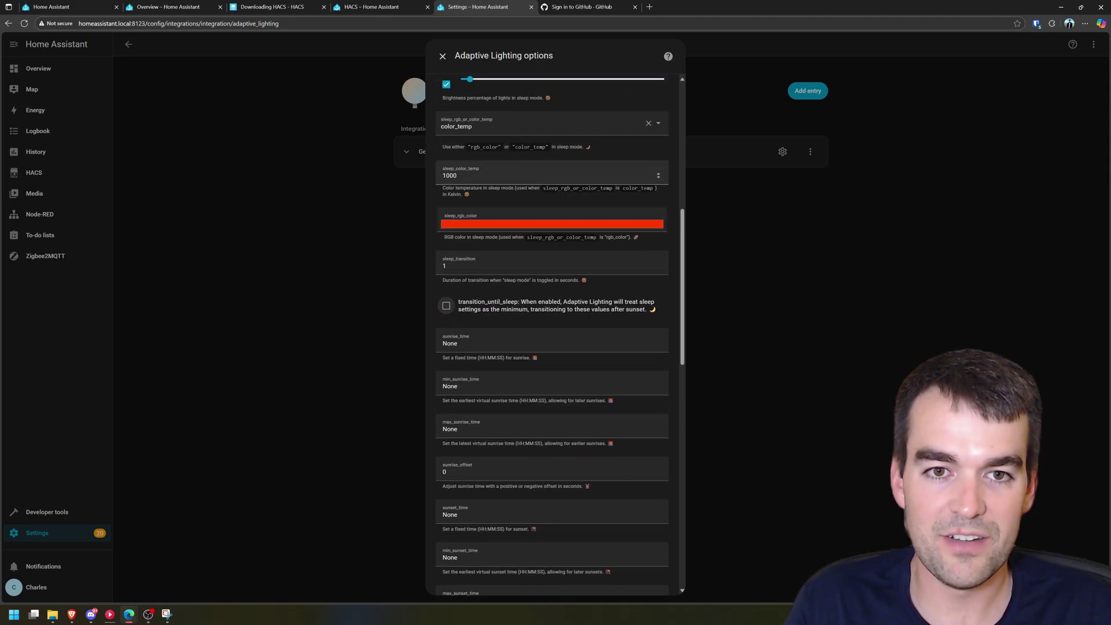
{"action": "scroll", "coordinate": [524, 356], "scroll_direction": "up", "scroll_amount": 1}
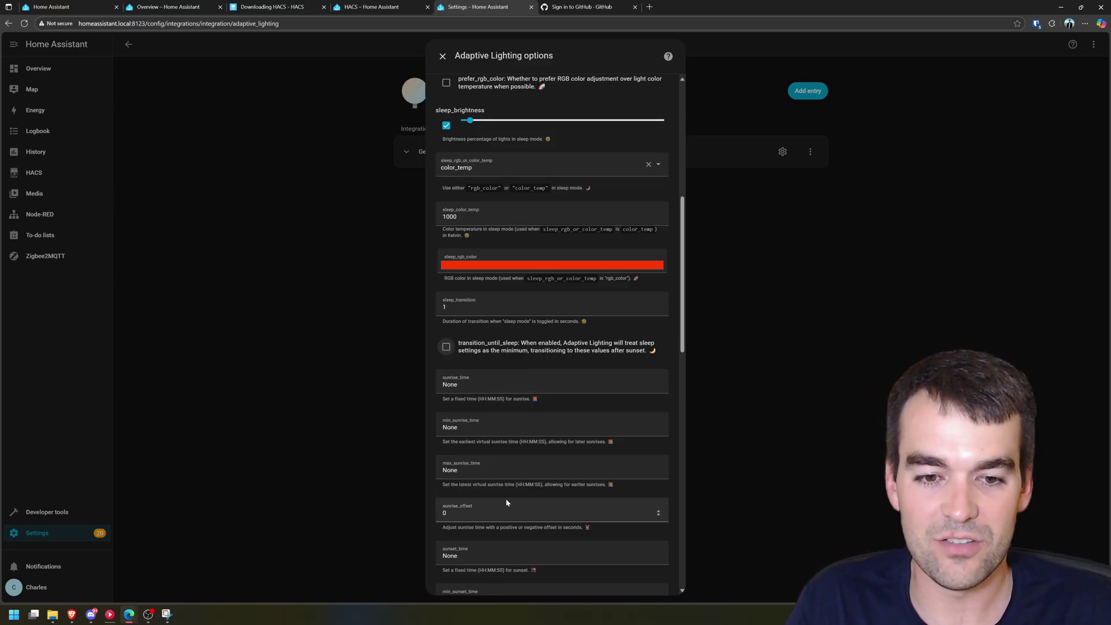
{"action": "scroll", "coordinate": [517, 394], "scroll_direction": "down", "scroll_amount": 1}
{"action": "scroll", "coordinate": [517, 394], "scroll_direction": "up", "scroll_amount": 2}
{"action": "scroll", "coordinate": [515, 394], "scroll_direction": "up", "scroll_amount": 1}
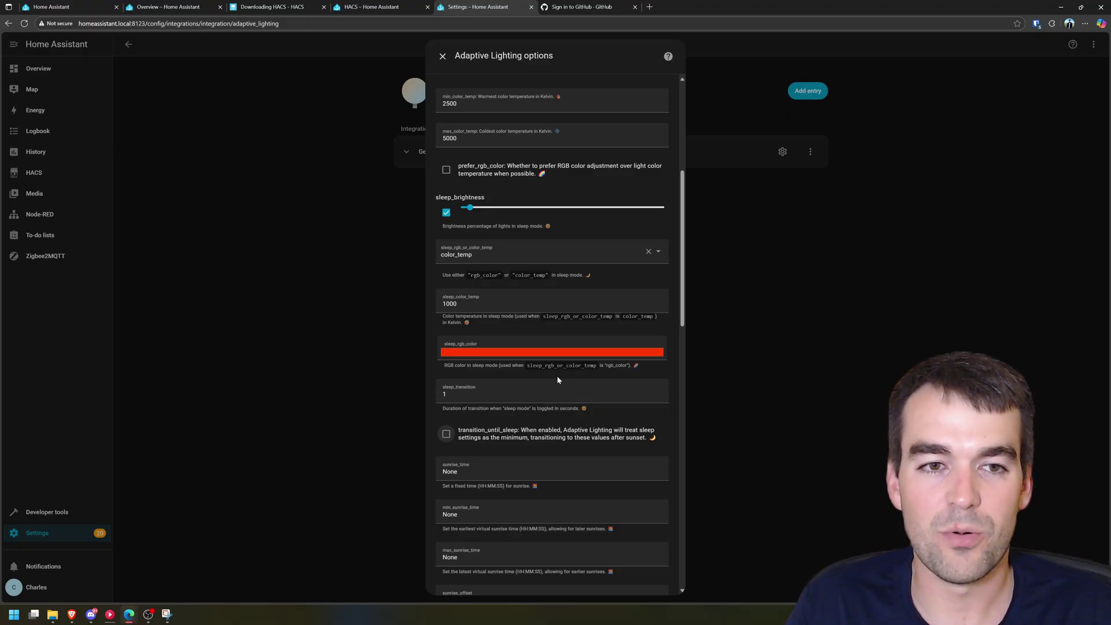
{"action": "scroll", "coordinate": [564, 372], "scroll_direction": "down", "scroll_amount": 4}
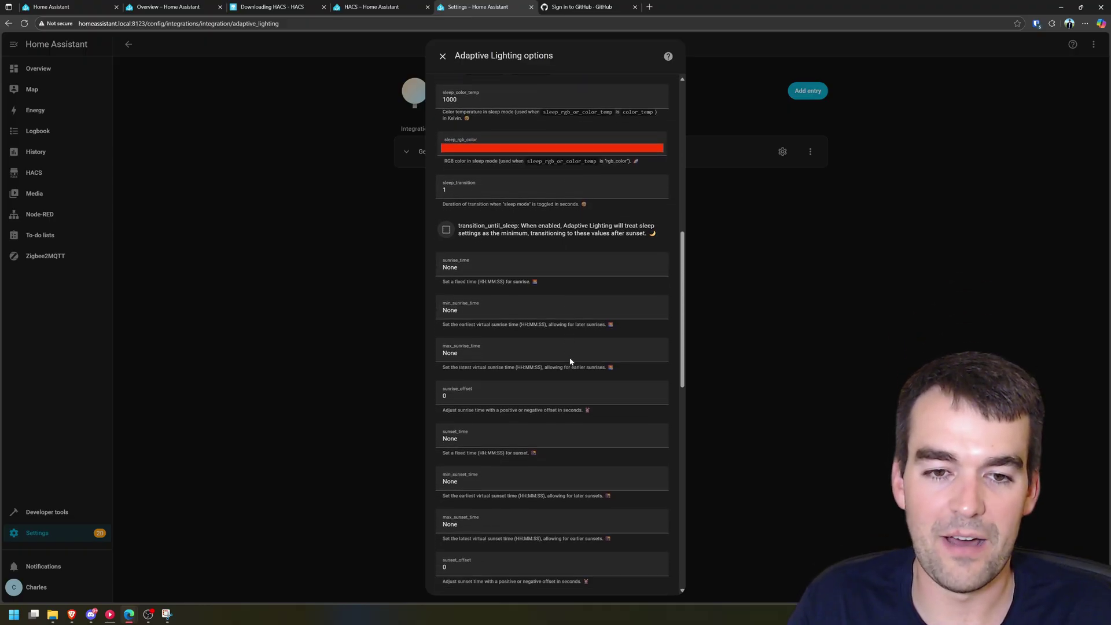
{"action": "scroll", "coordinate": [565, 363], "scroll_direction": "down", "scroll_amount": 2}
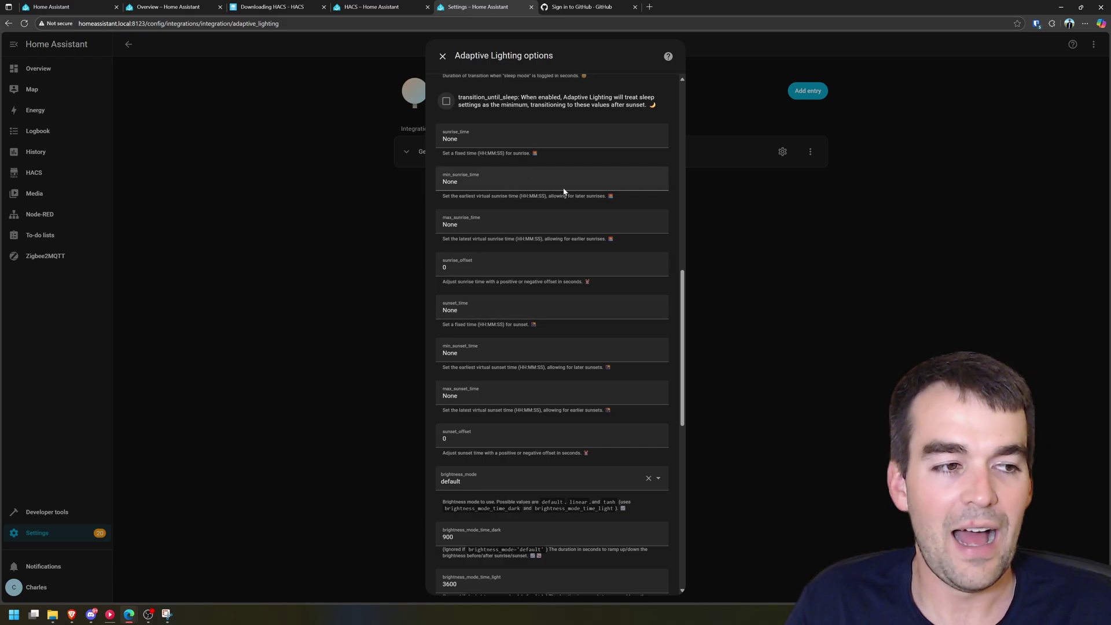
{"action": "left_click", "coordinate": [457, 181]}
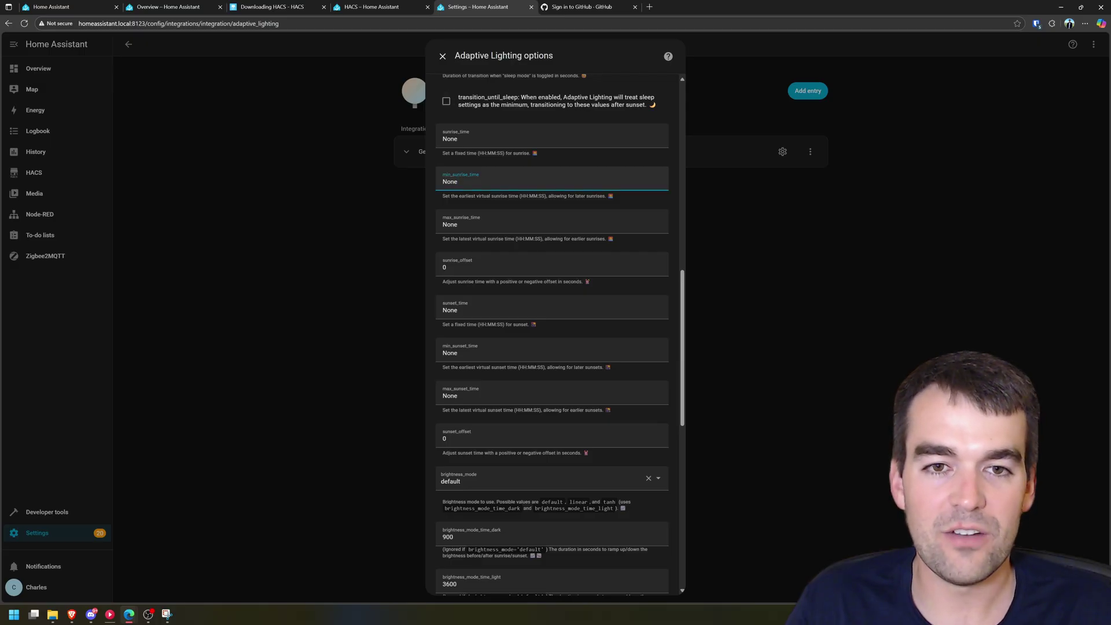
{"action": "left_click", "coordinate": [555, 200]}
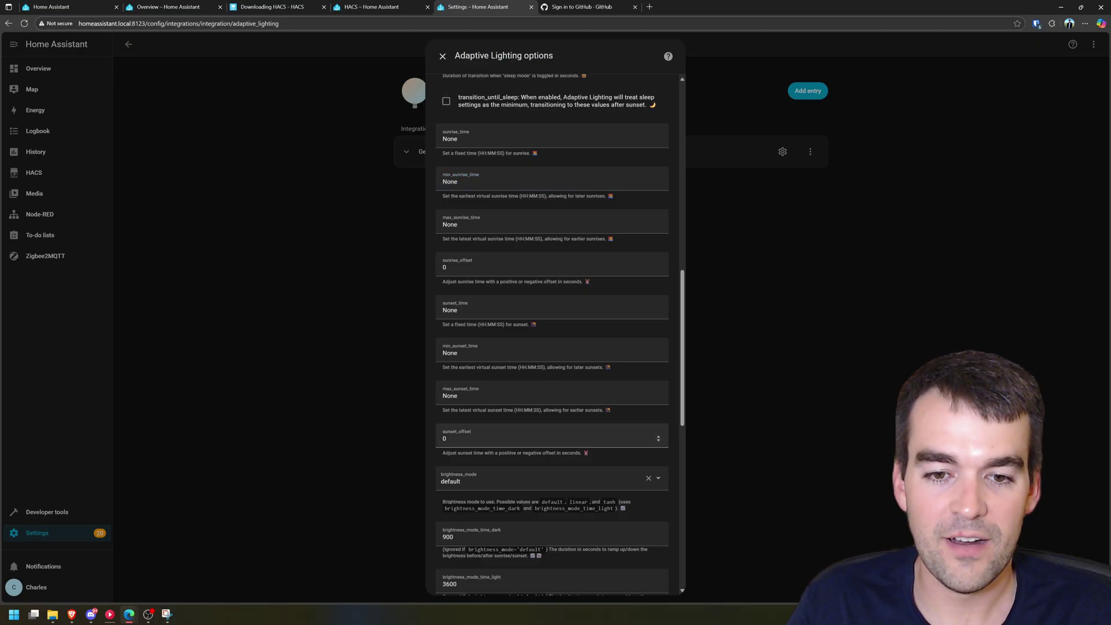
{"action": "scroll", "coordinate": [547, 415], "scroll_direction": "down", "scroll_amount": 1}
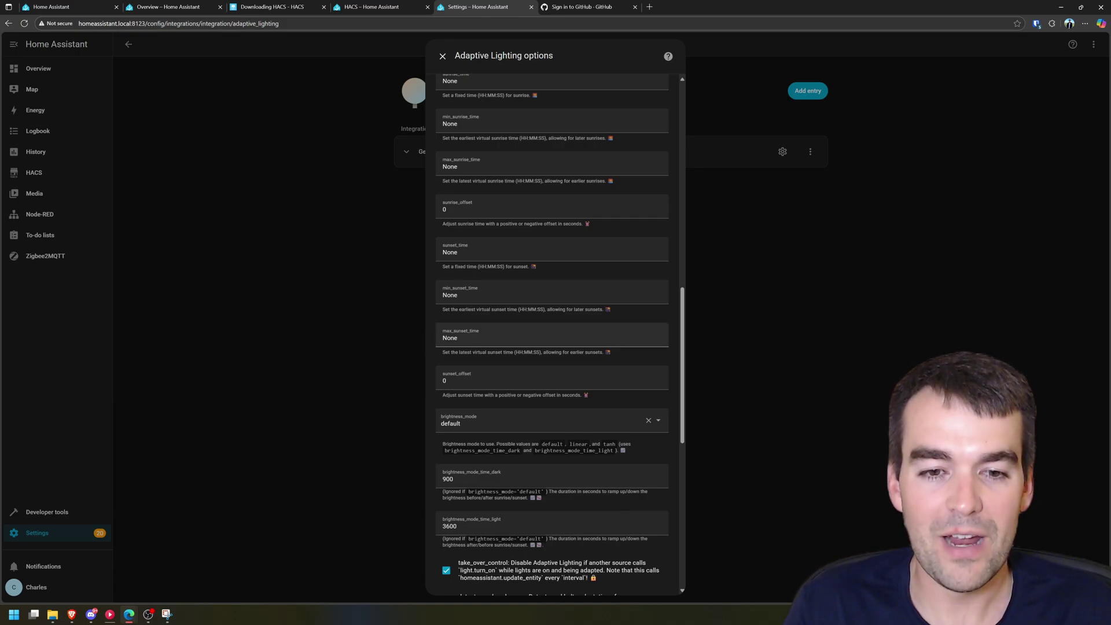
{"action": "scroll", "coordinate": [511, 361], "scroll_direction": "down", "scroll_amount": 2}
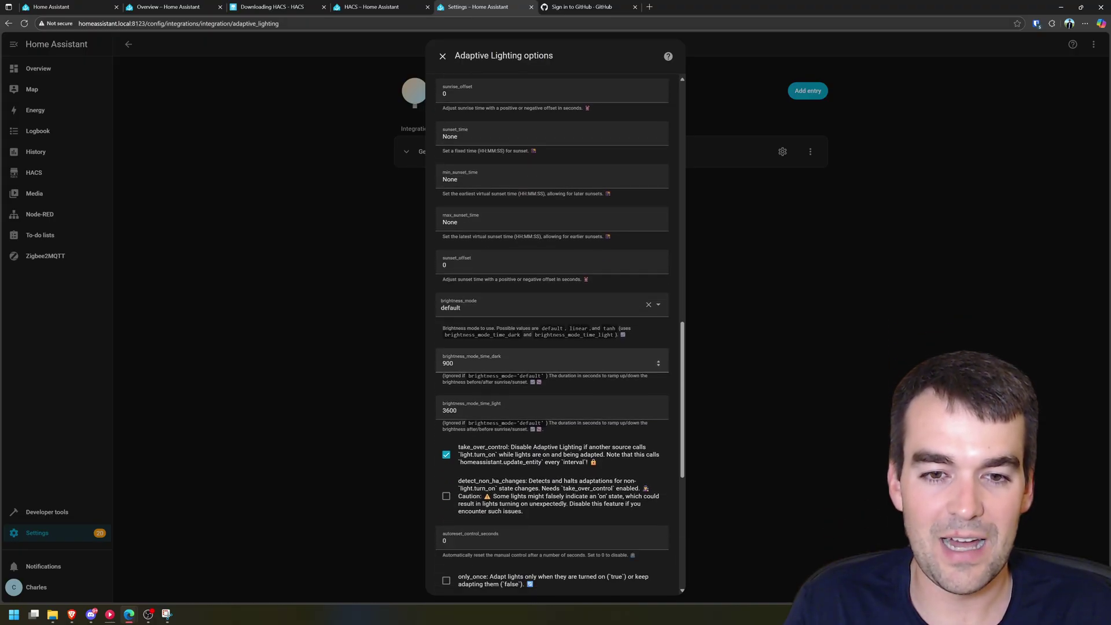
{"action": "scroll", "coordinate": [600, 415], "scroll_direction": "down", "scroll_amount": 1}
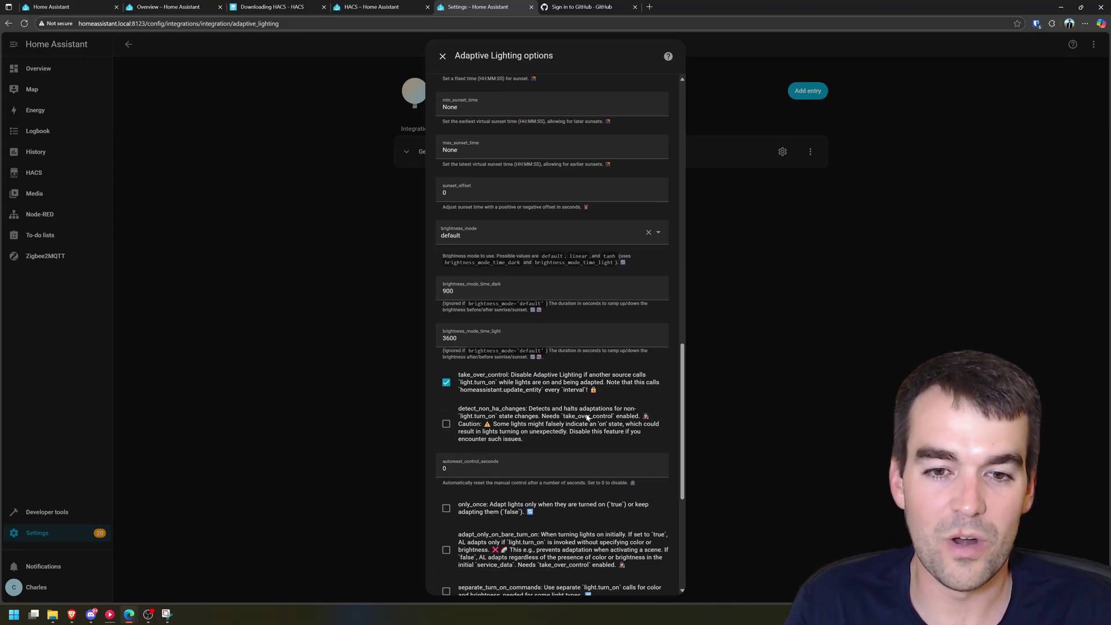
{"action": "scroll", "coordinate": [591, 434], "scroll_direction": "down", "scroll_amount": 3}
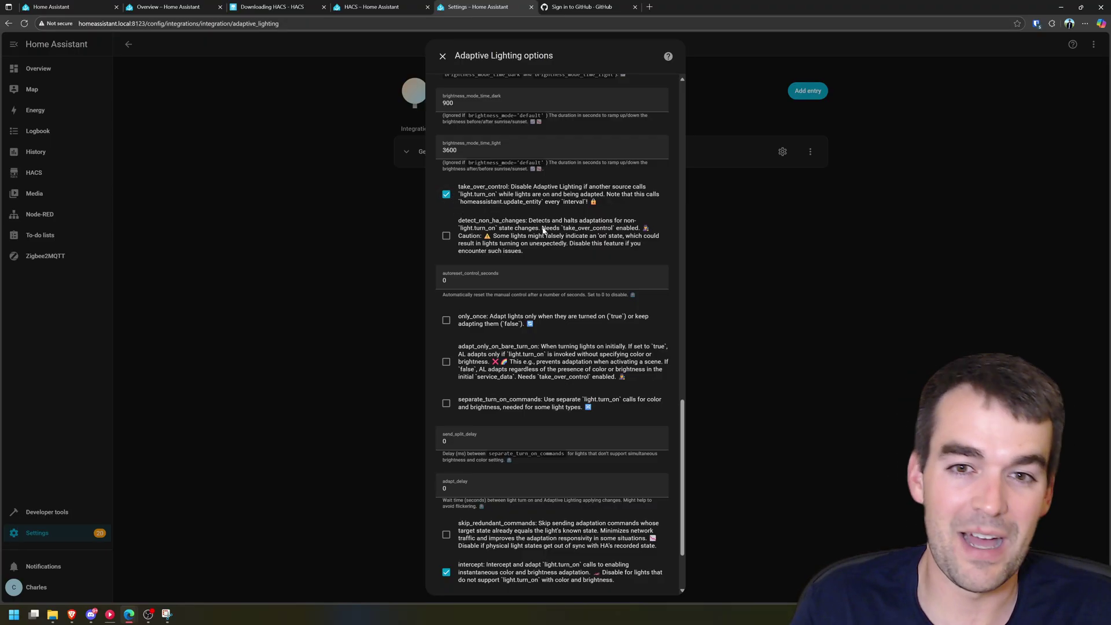
{"action": "scroll", "coordinate": [477, 152], "scroll_direction": "down", "scroll_amount": 2}
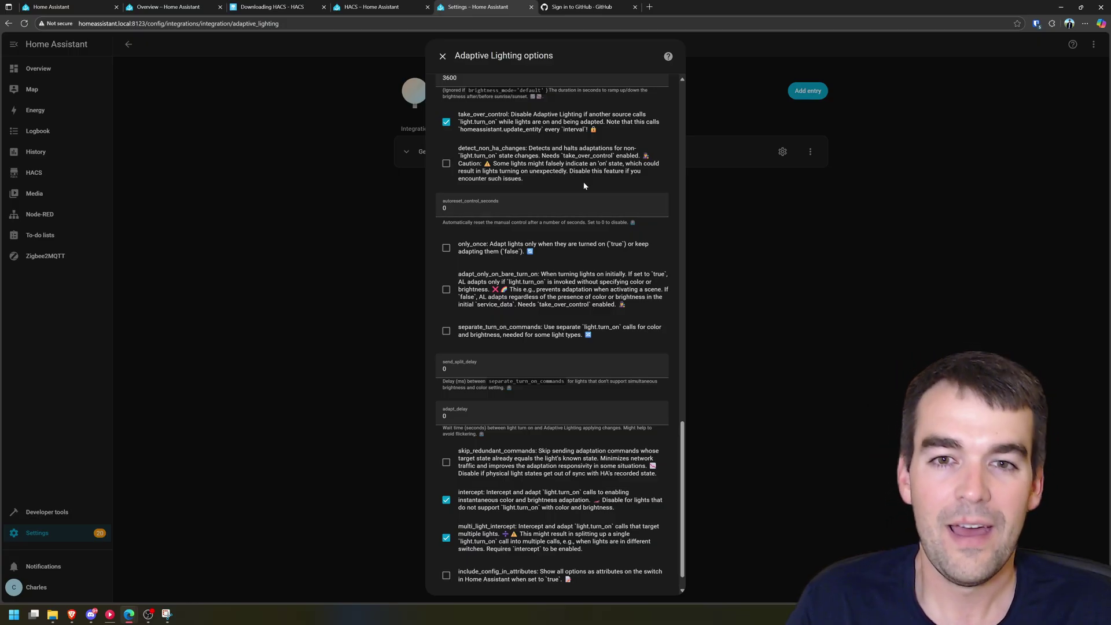
Step: Scroll down to the bottom of the Adaptive Lighting options dialog
{"action": "scroll", "coordinate": [482, 178], "scroll_direction": "down", "scroll_amount": 1}
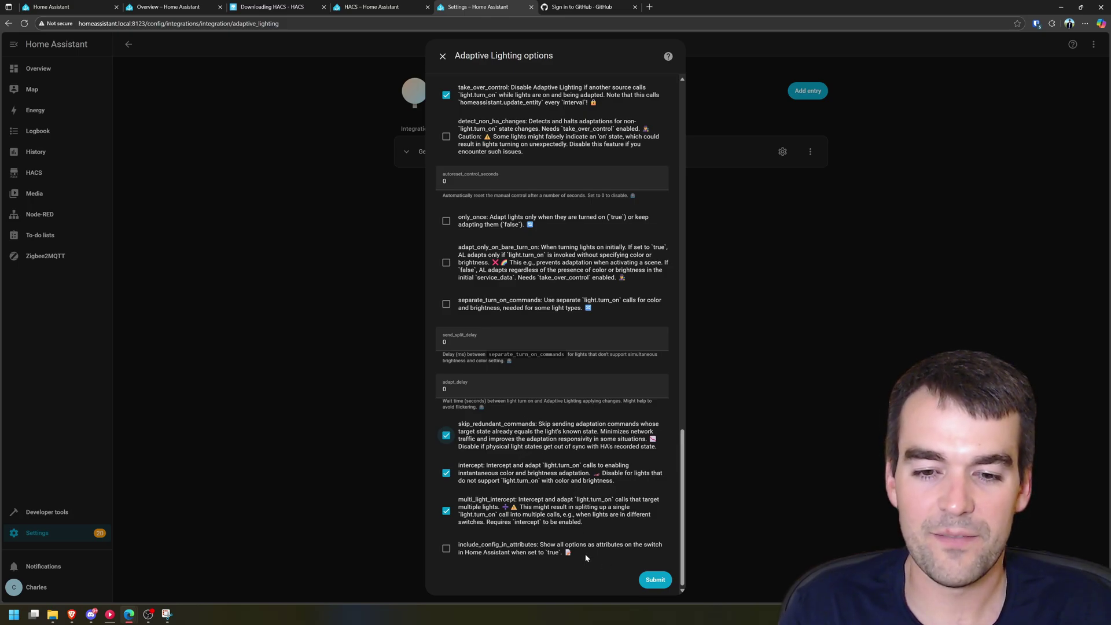
Step: Submit the Adaptive Lighting options and close the Success confirmation
{"action": "left_click", "coordinate": [659, 581]}
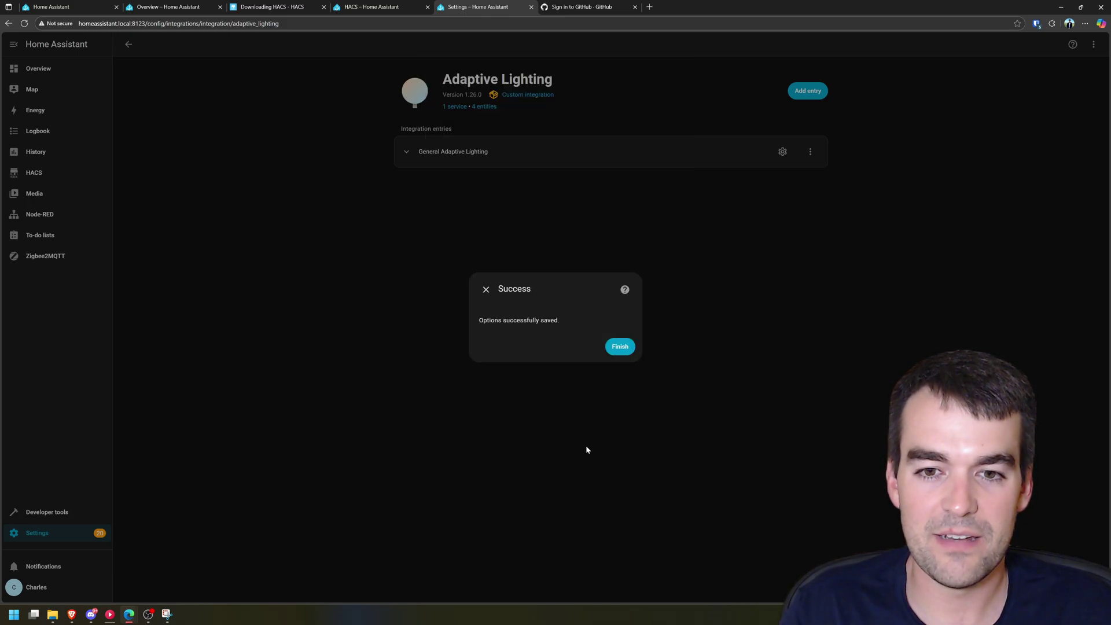
{"action": "left_click", "coordinate": [620, 347]}
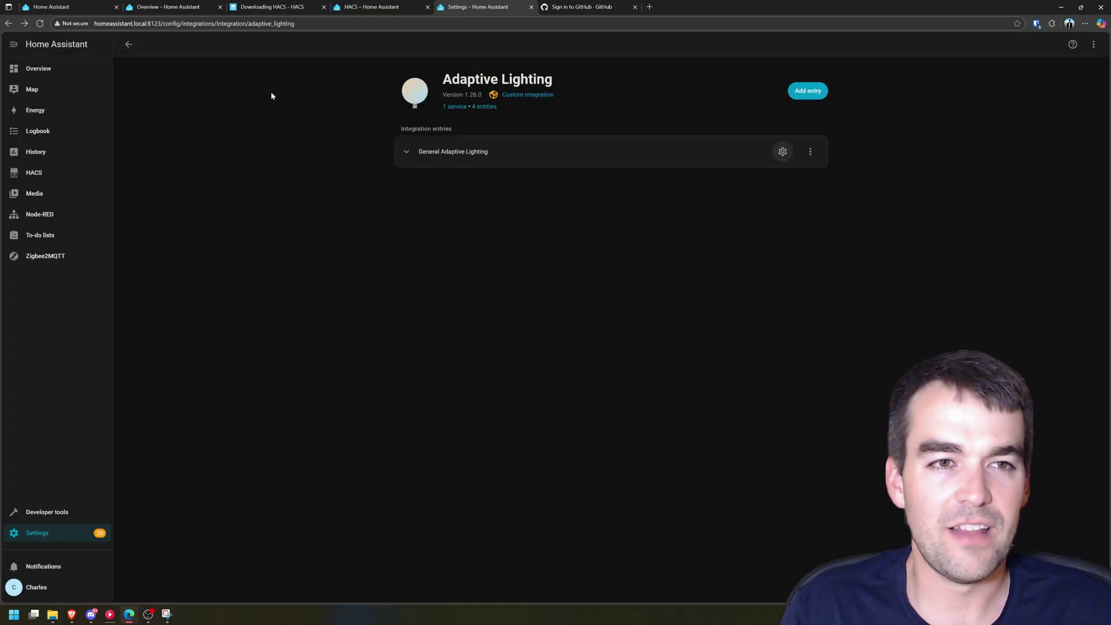
Step: Go to the Overview dashboard and check the 1stFloorCeilingBar light's details
{"action": "left_click", "coordinate": [95, 68]}
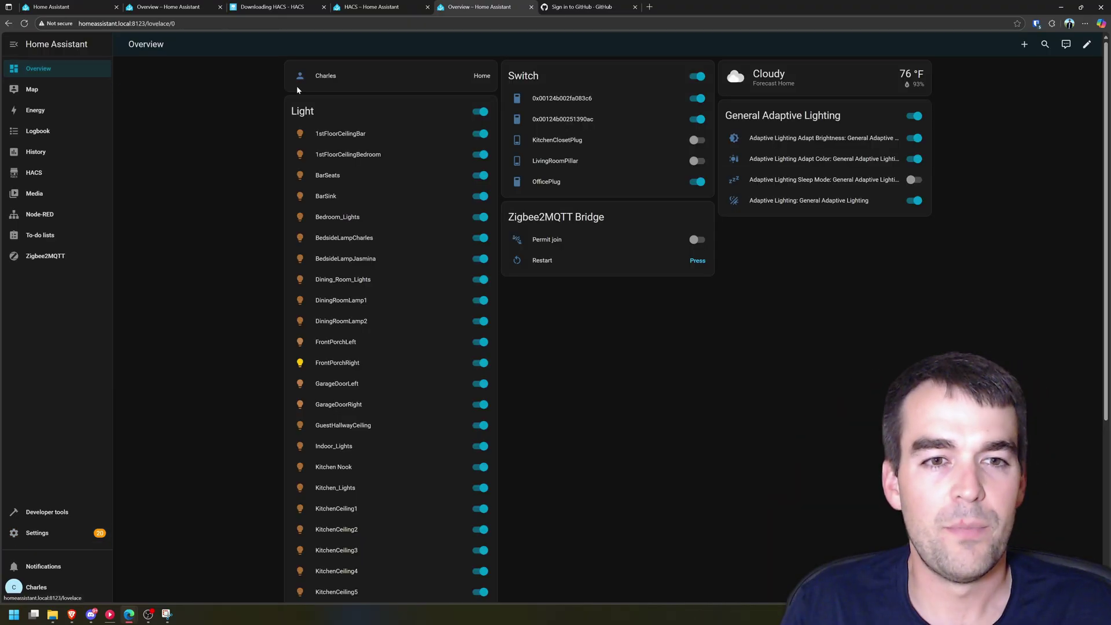
{"action": "left_click", "coordinate": [301, 135]}
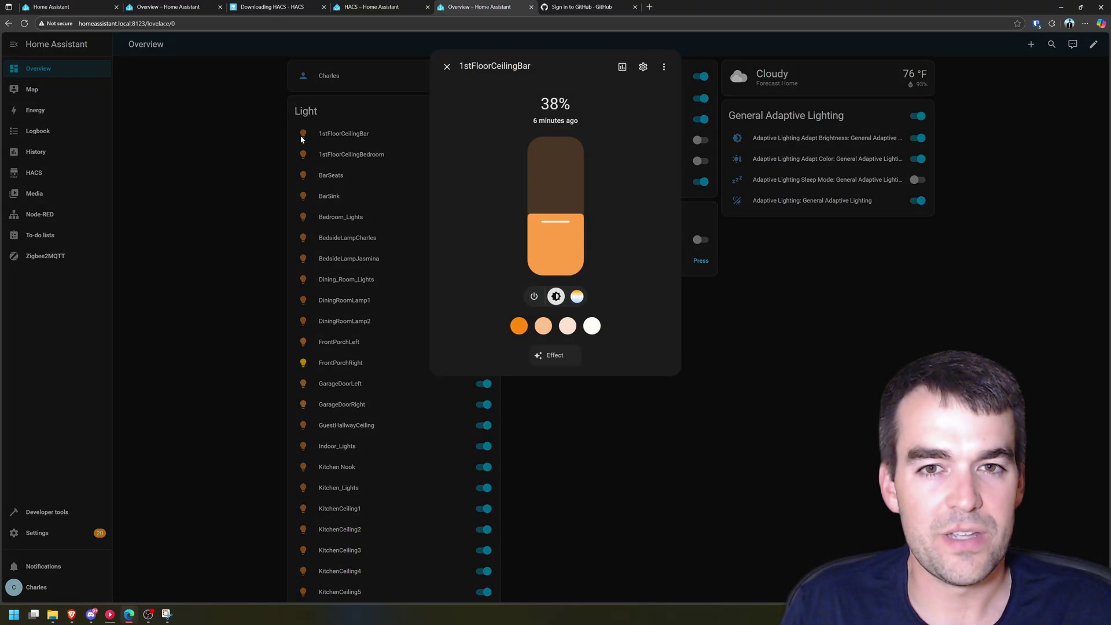
{"action": "left_click", "coordinate": [307, 241]}
Step: View the Bedroom_Lights colour temperature, then scroll down the lights list
{"action": "left_click", "coordinate": [307, 215]}
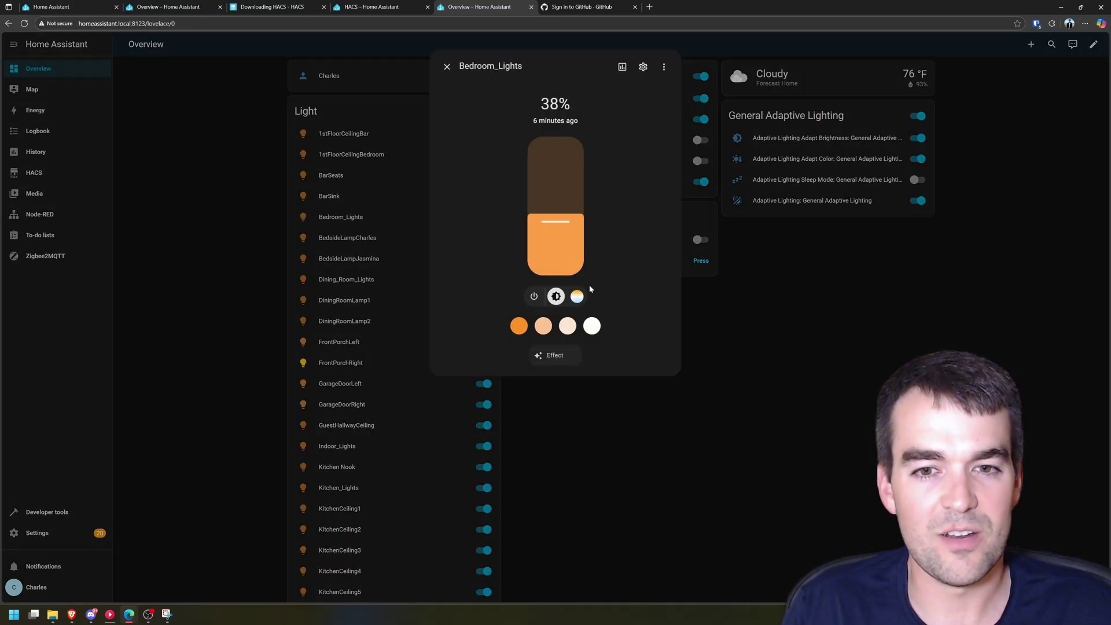
{"action": "left_click", "coordinate": [577, 297]}
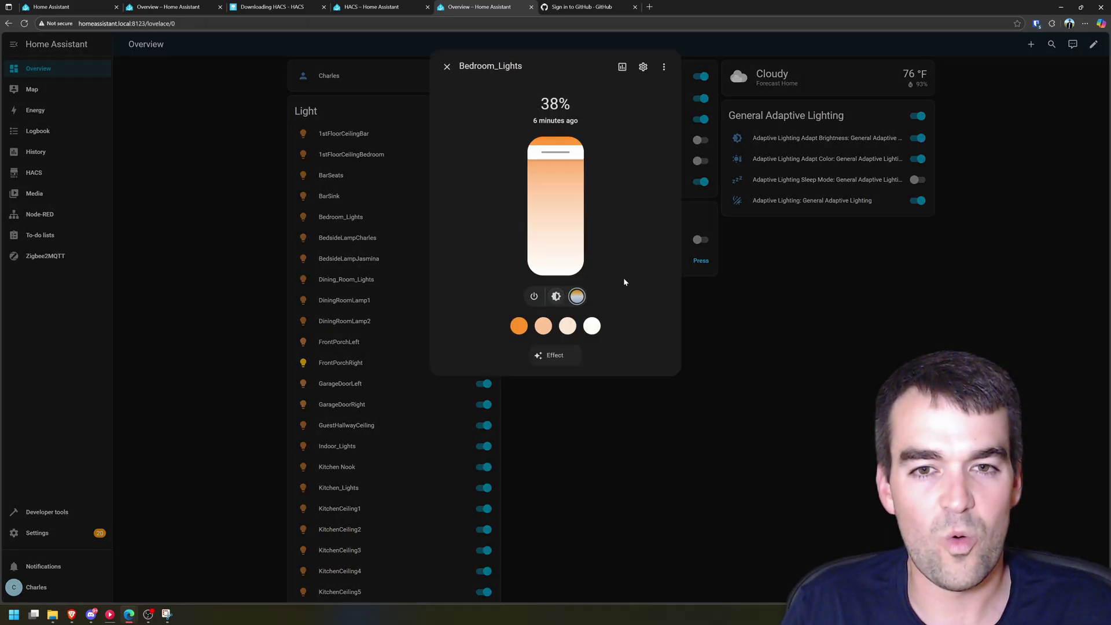
{"action": "left_click", "coordinate": [448, 68]}
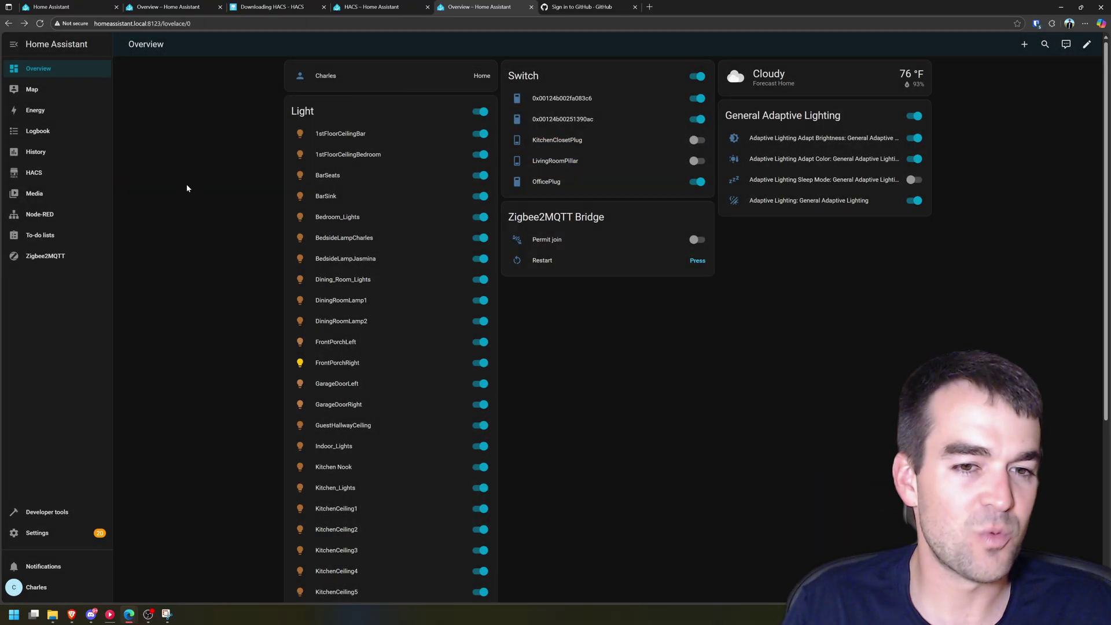
{"action": "scroll", "coordinate": [174, 324], "scroll_direction": "down", "scroll_amount": 5}
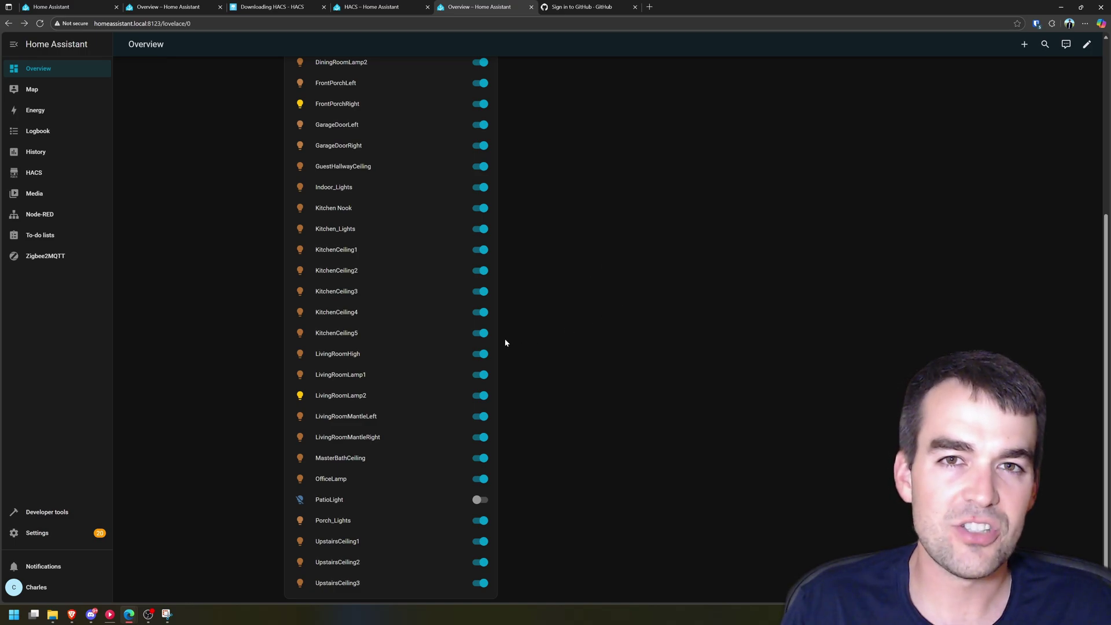
{"action": "scroll", "coordinate": [417, 324], "scroll_direction": "up", "scroll_amount": 5}
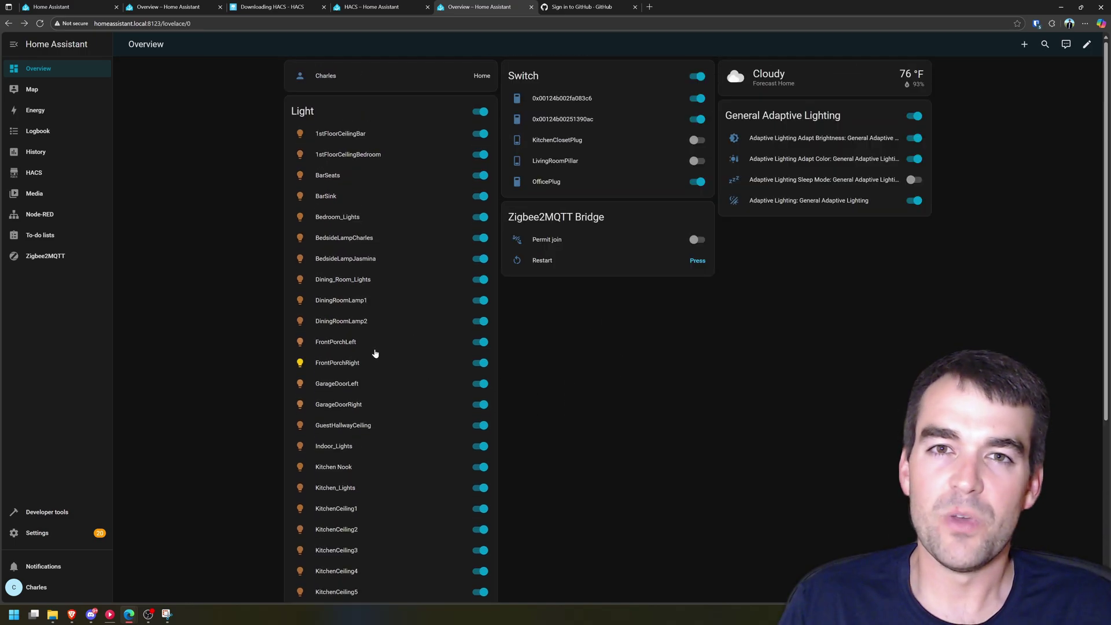